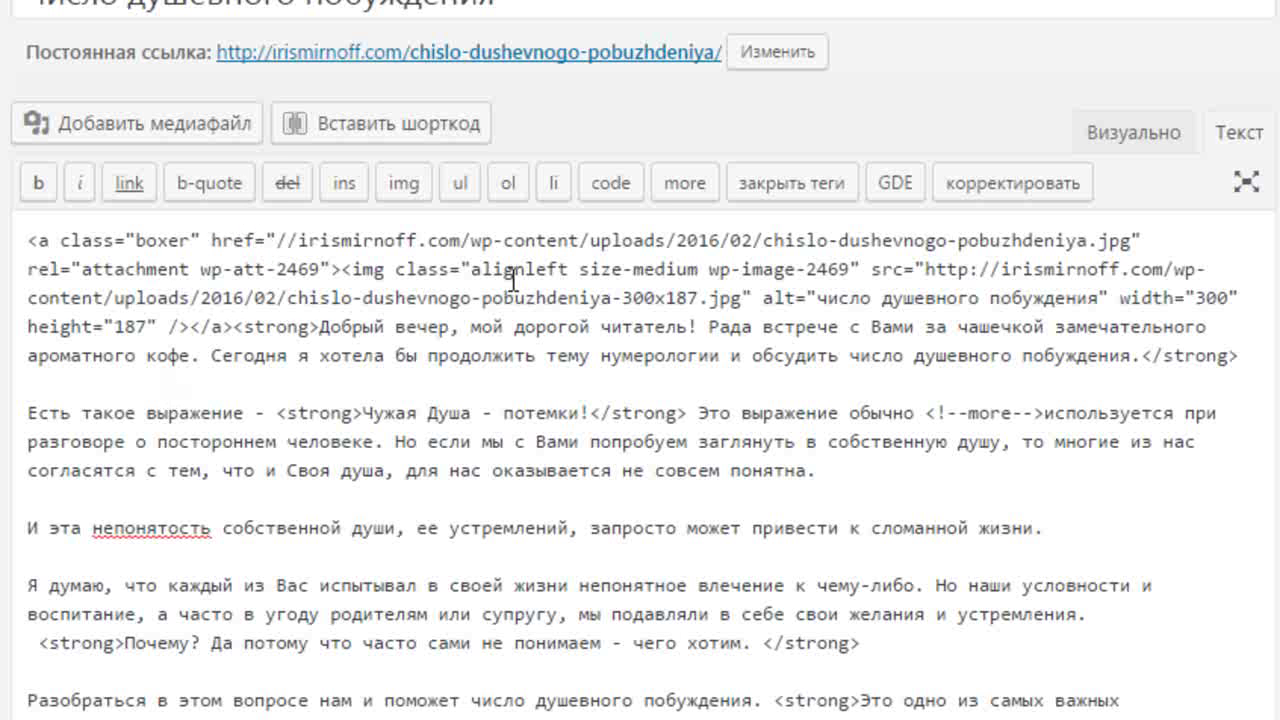
Step: Remove "http:" from the src address of the chislo-dushevnogo-pobuzhdeniya-300x187.jpg image in the post's code
{"action": "left_click", "coordinate": [892, 352]}
{"action": "left_click_drag", "start_coordinate": [872, 268], "coordinate": [918, 268]}
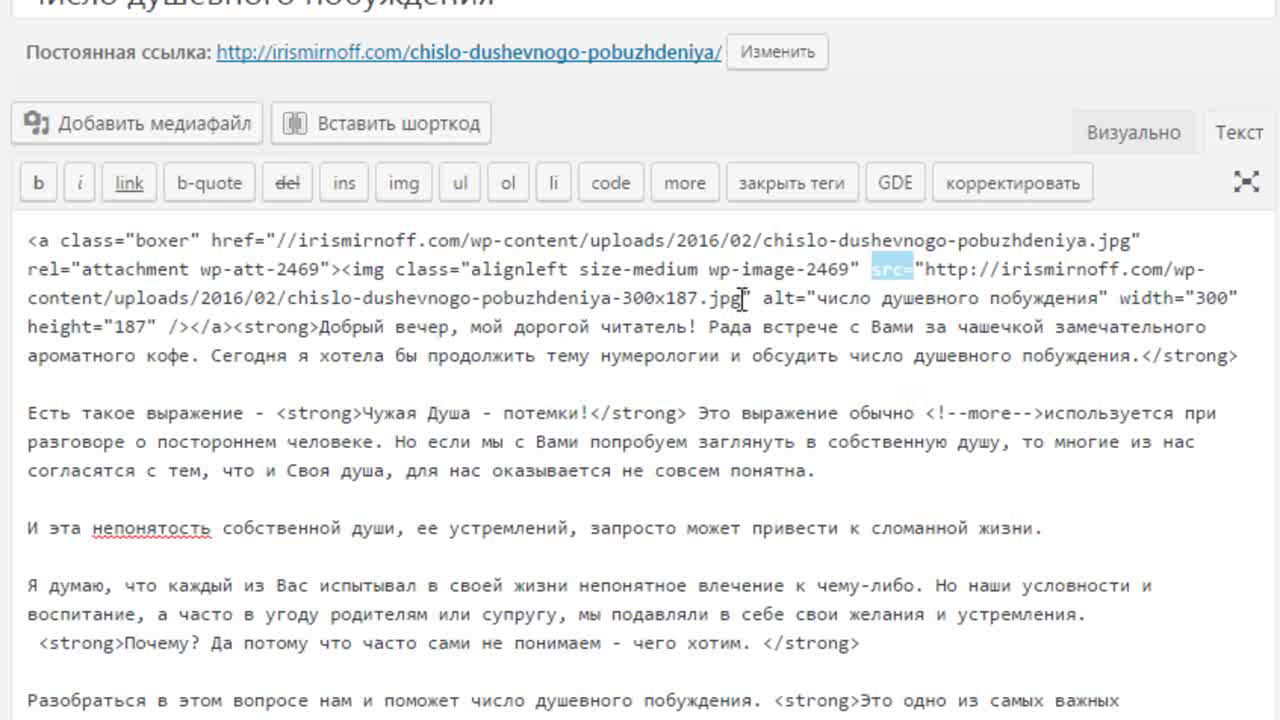
{"action": "left_click", "coordinate": [1024, 376]}
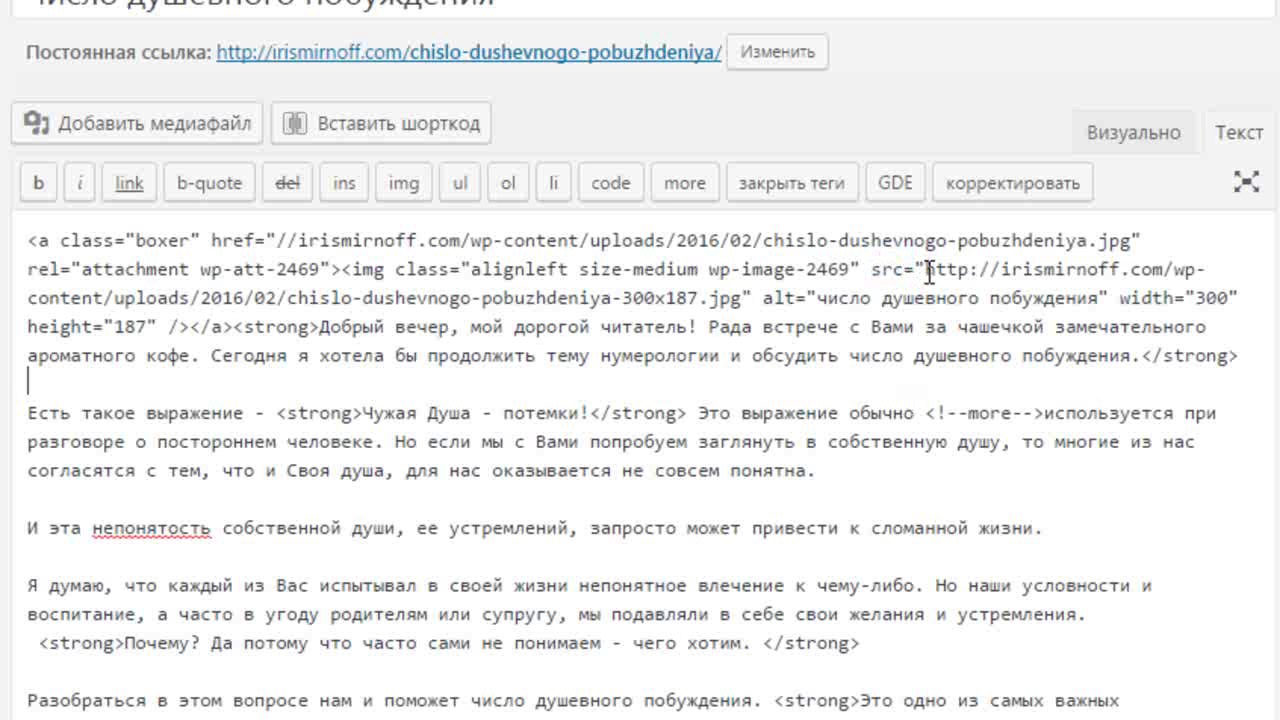
{"action": "left_click_drag", "start_coordinate": [928, 270], "coordinate": [980, 272]}
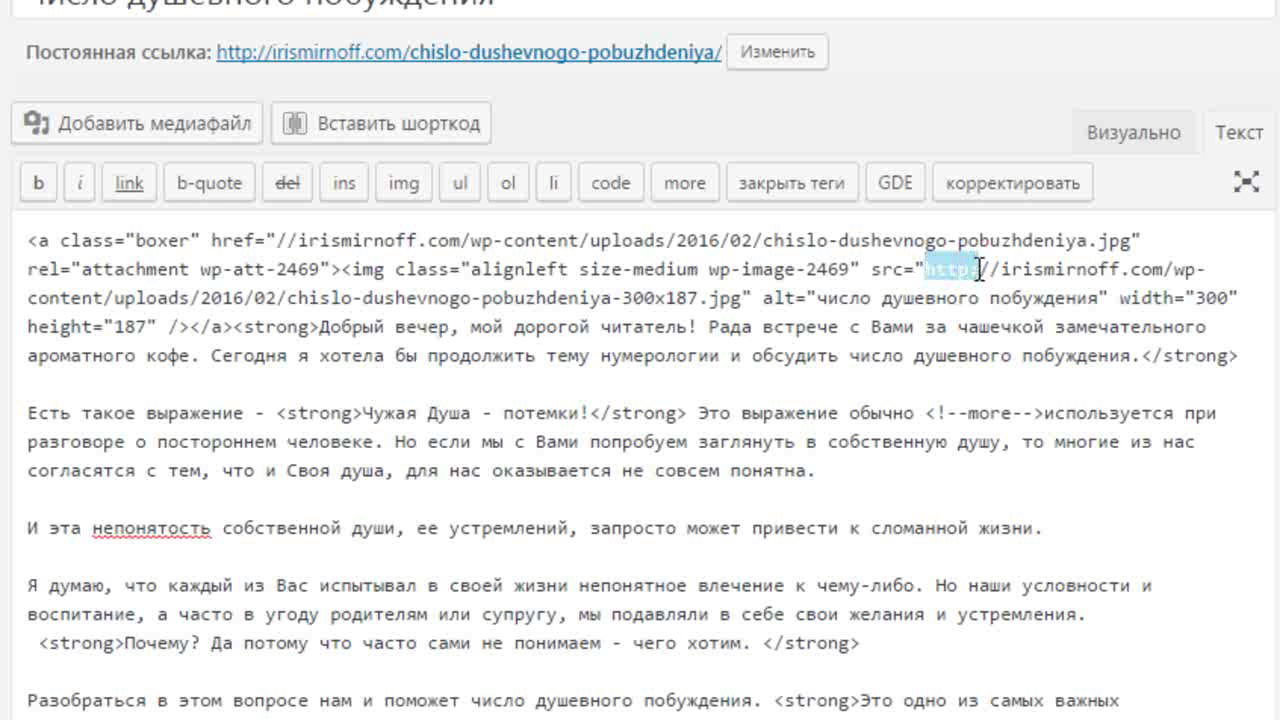
{"action": "key", "text": "Delete"}
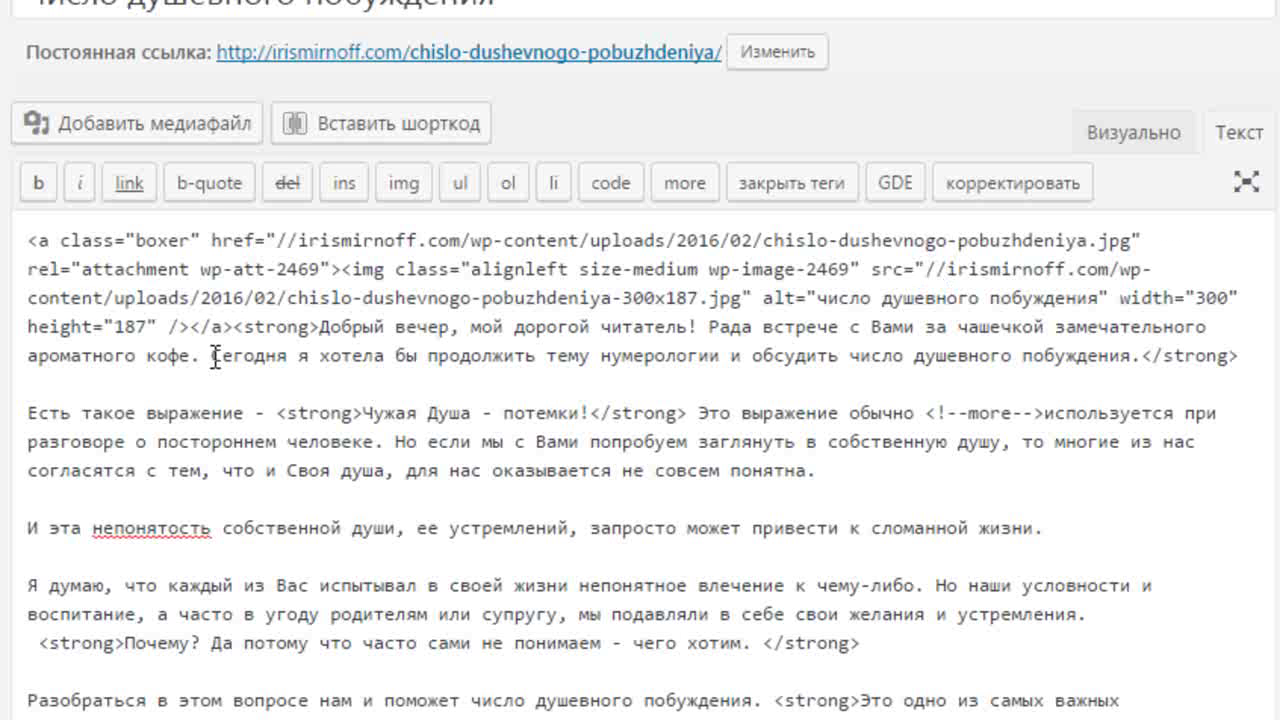
Step: Check the rest of the post's code for further links and update the post
{"action": "scroll", "coordinate": [679, 364], "scroll_direction": "down", "scroll_amount": 4}
{"action": "scroll", "coordinate": [676, 480], "scroll_direction": "down", "scroll_amount": 3}
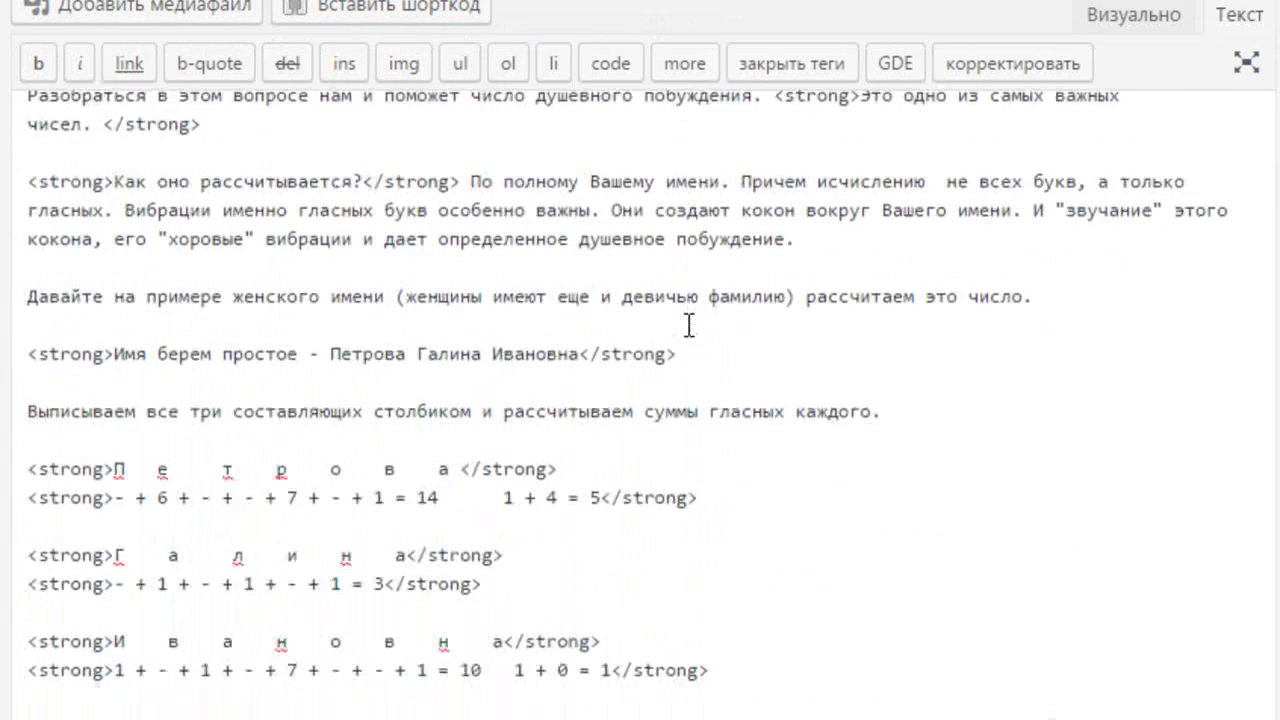
{"action": "scroll", "coordinate": [690, 320], "scroll_direction": "down", "scroll_amount": 3}
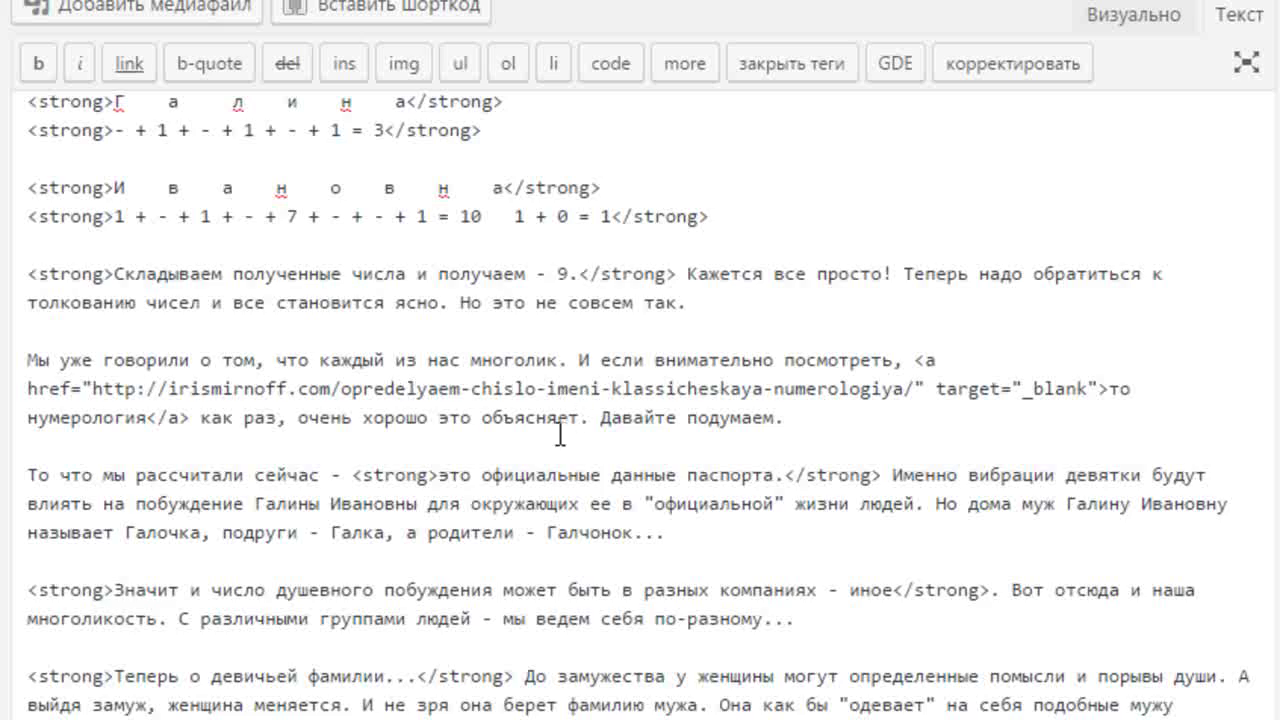
{"action": "scroll", "coordinate": [560, 432], "scroll_direction": "down", "scroll_amount": 5}
{"action": "scroll", "coordinate": [1104, 450], "scroll_direction": "up", "scroll_amount": 10}
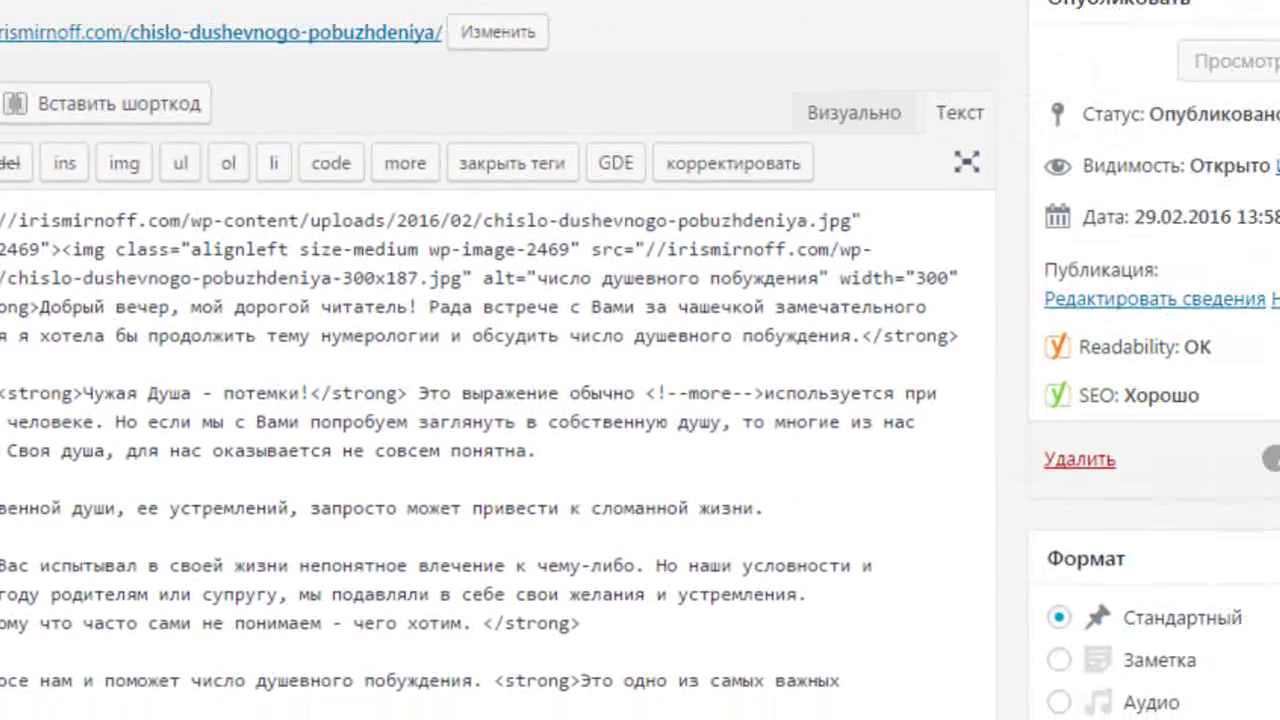
{"action": "left_click", "coordinate": [1200, 458]}
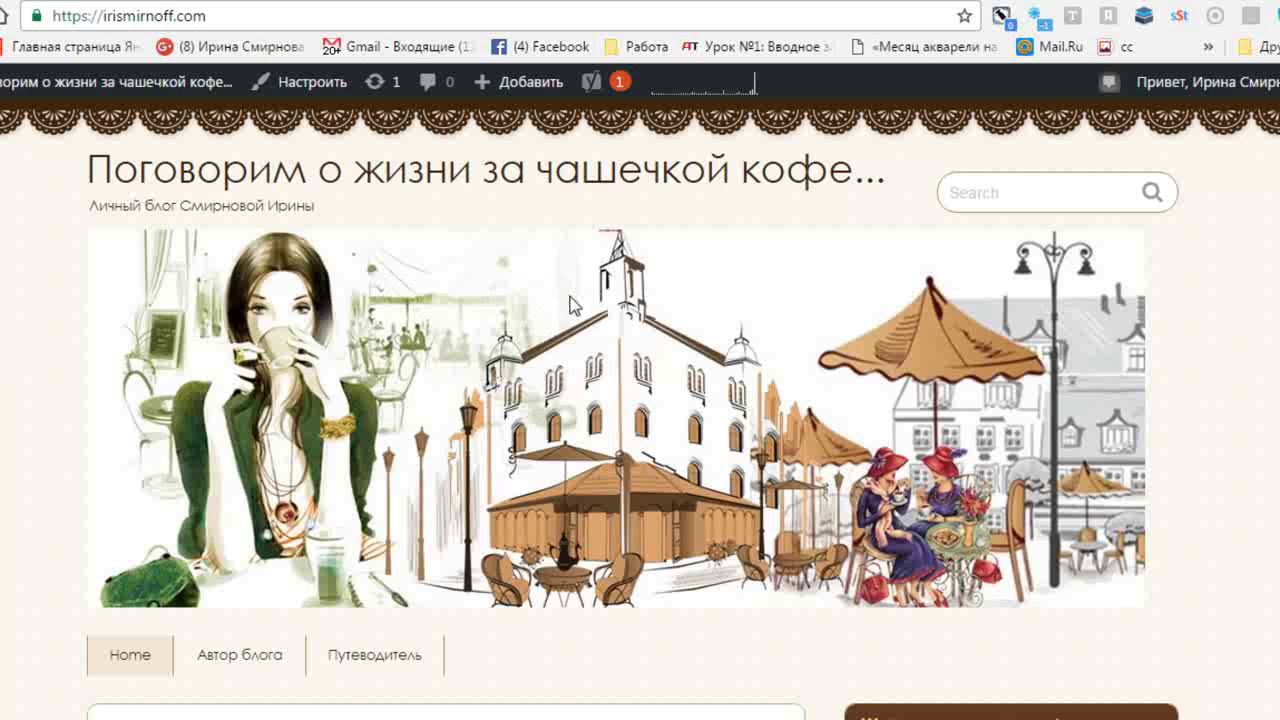
Step: Examine the blog's home page through its posts and sidebar widgets, and check the https prefix of its address
{"action": "scroll", "coordinate": [577, 306], "scroll_direction": "down", "scroll_amount": 1}
{"action": "scroll", "coordinate": [577, 306], "scroll_direction": "down", "scroll_amount": 10}
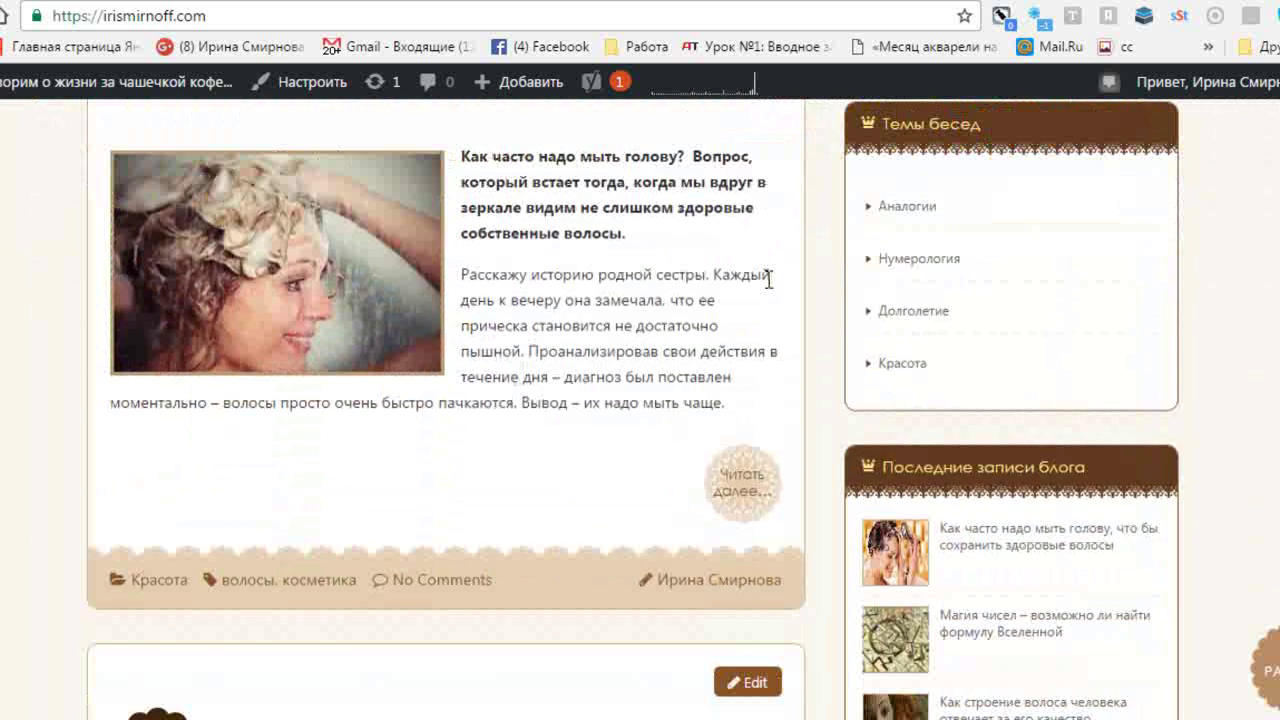
{"action": "scroll", "coordinate": [768, 280], "scroll_direction": "down", "scroll_amount": 7}
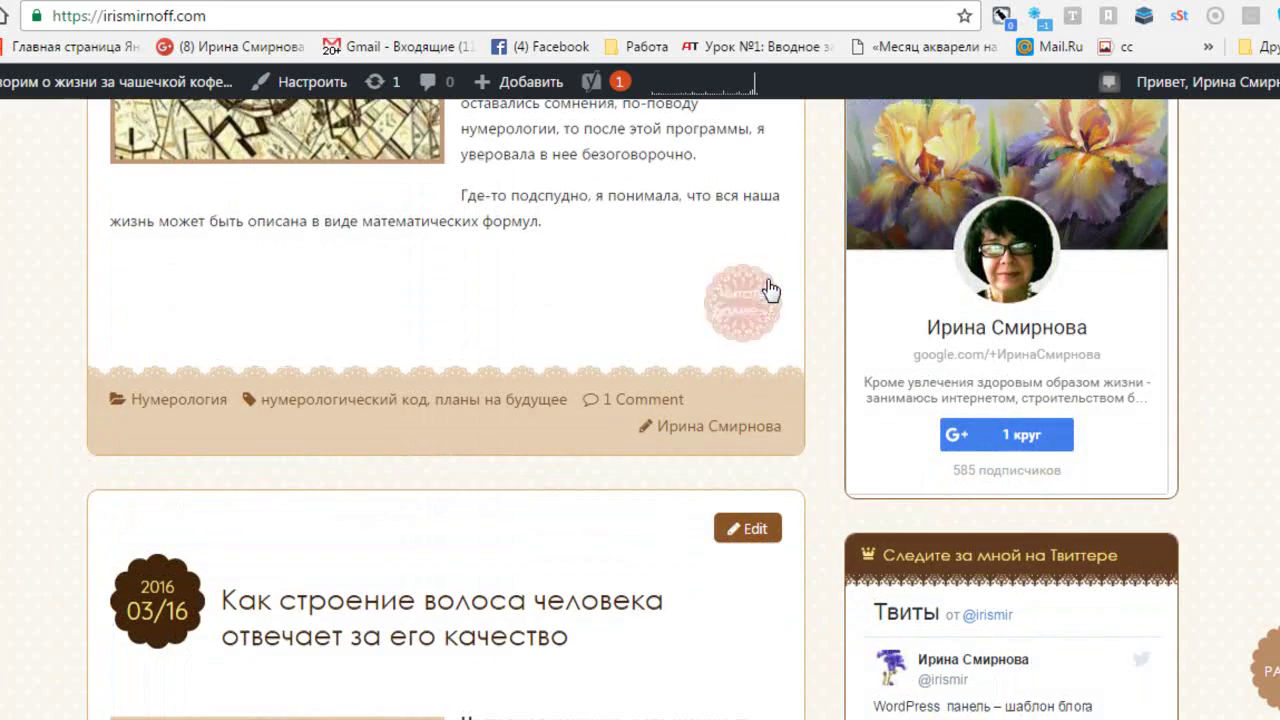
{"action": "scroll", "coordinate": [826, 290], "scroll_direction": "down", "scroll_amount": 4}
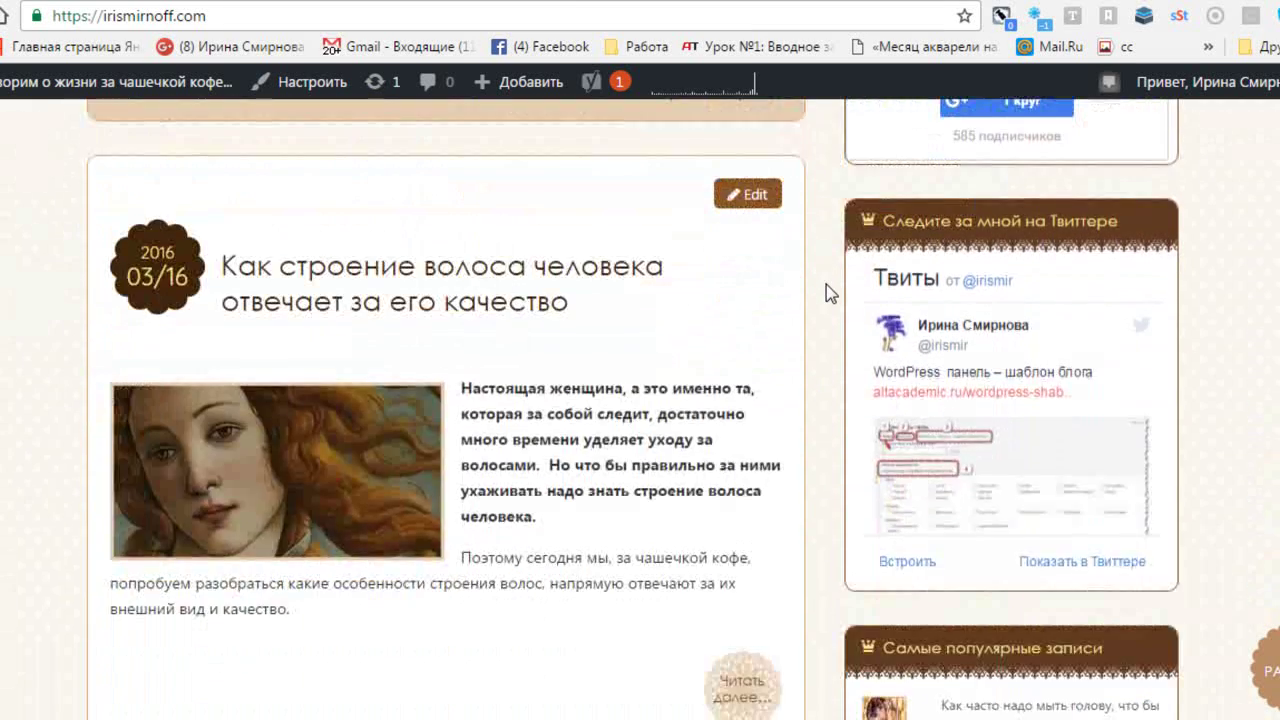
{"action": "scroll", "coordinate": [826, 290], "scroll_direction": "down", "scroll_amount": 2}
{"action": "scroll", "coordinate": [826, 292], "scroll_direction": "down", "scroll_amount": 2}
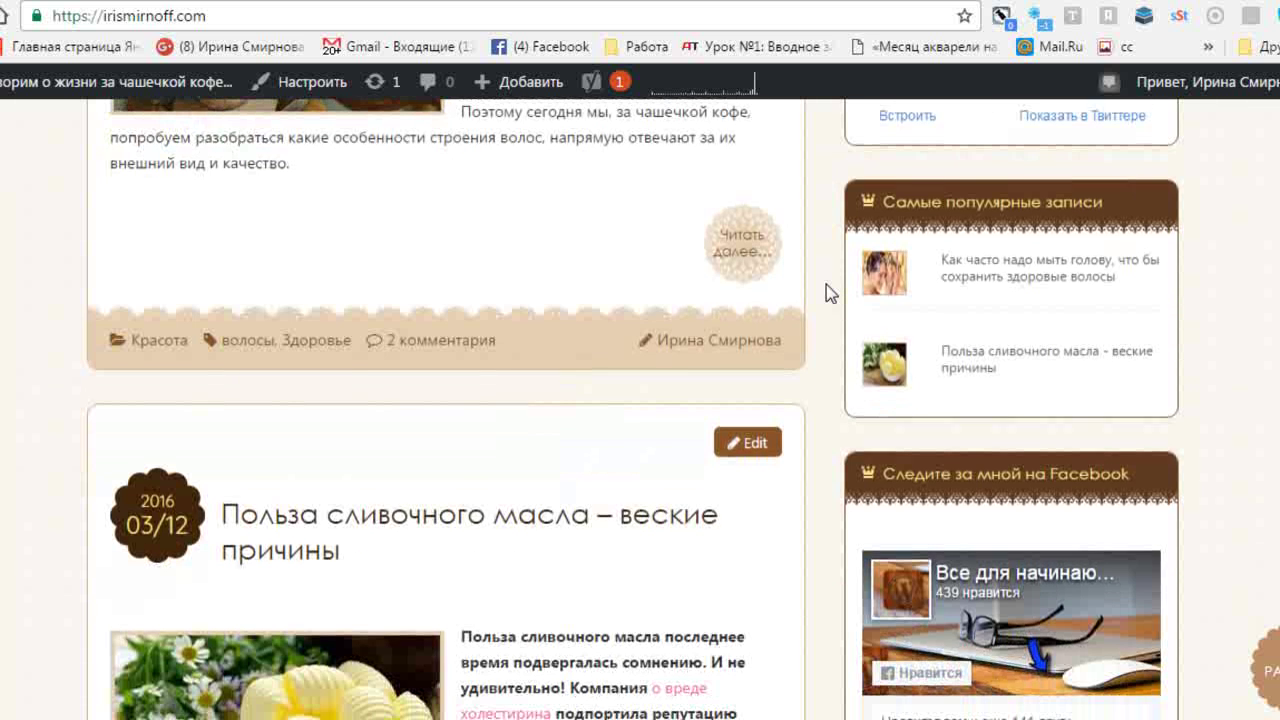
{"action": "scroll", "coordinate": [826, 292], "scroll_direction": "down", "scroll_amount": 1}
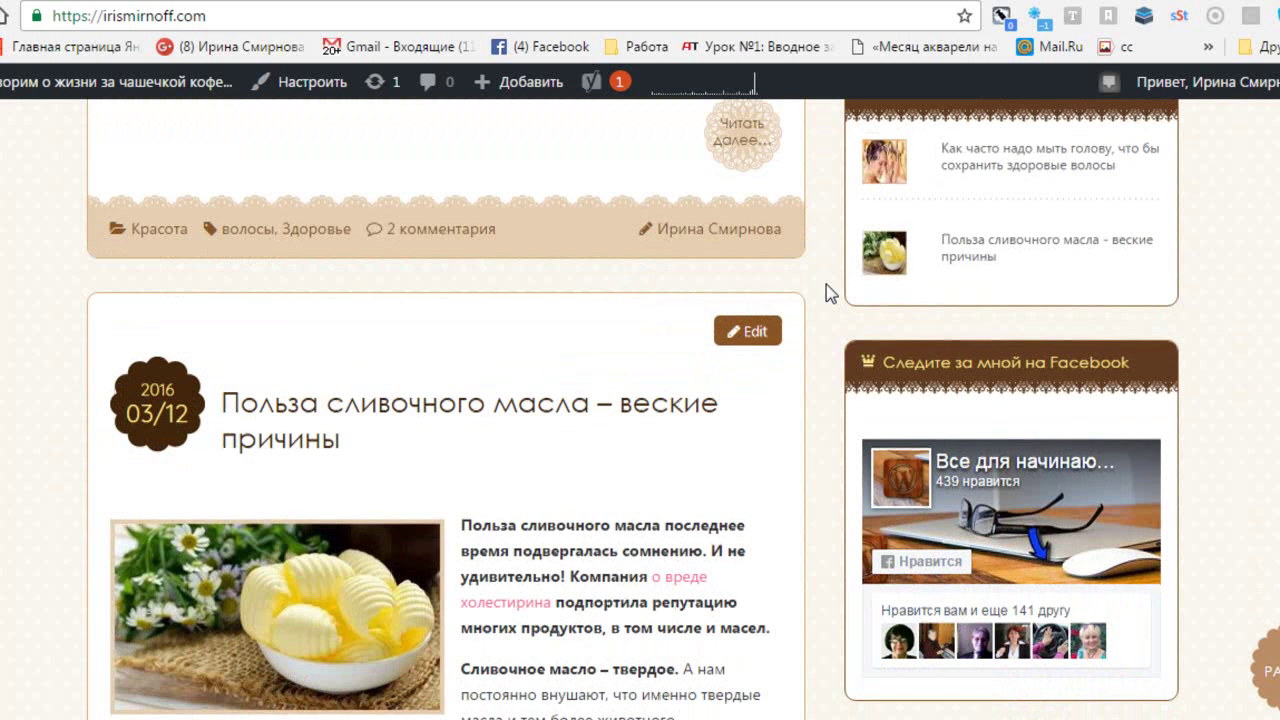
{"action": "scroll", "coordinate": [826, 292], "scroll_direction": "down", "scroll_amount": 1}
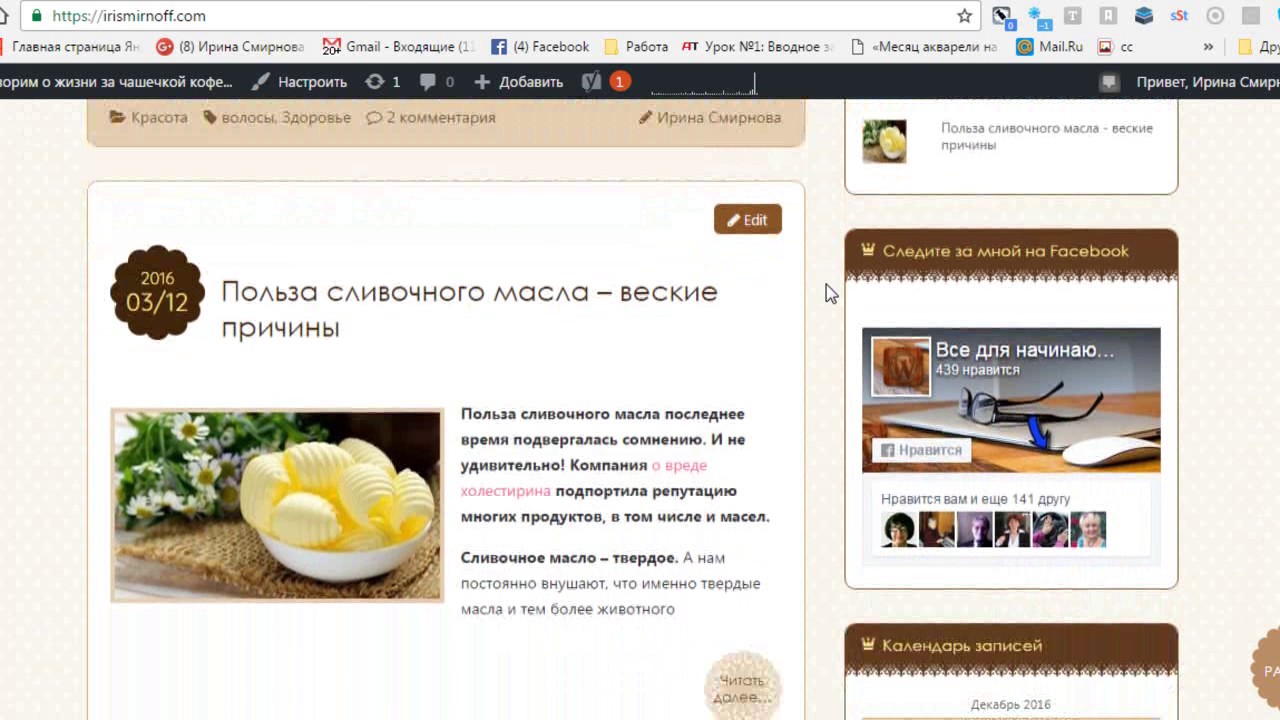
{"action": "scroll", "coordinate": [826, 290], "scroll_direction": "down", "scroll_amount": 2}
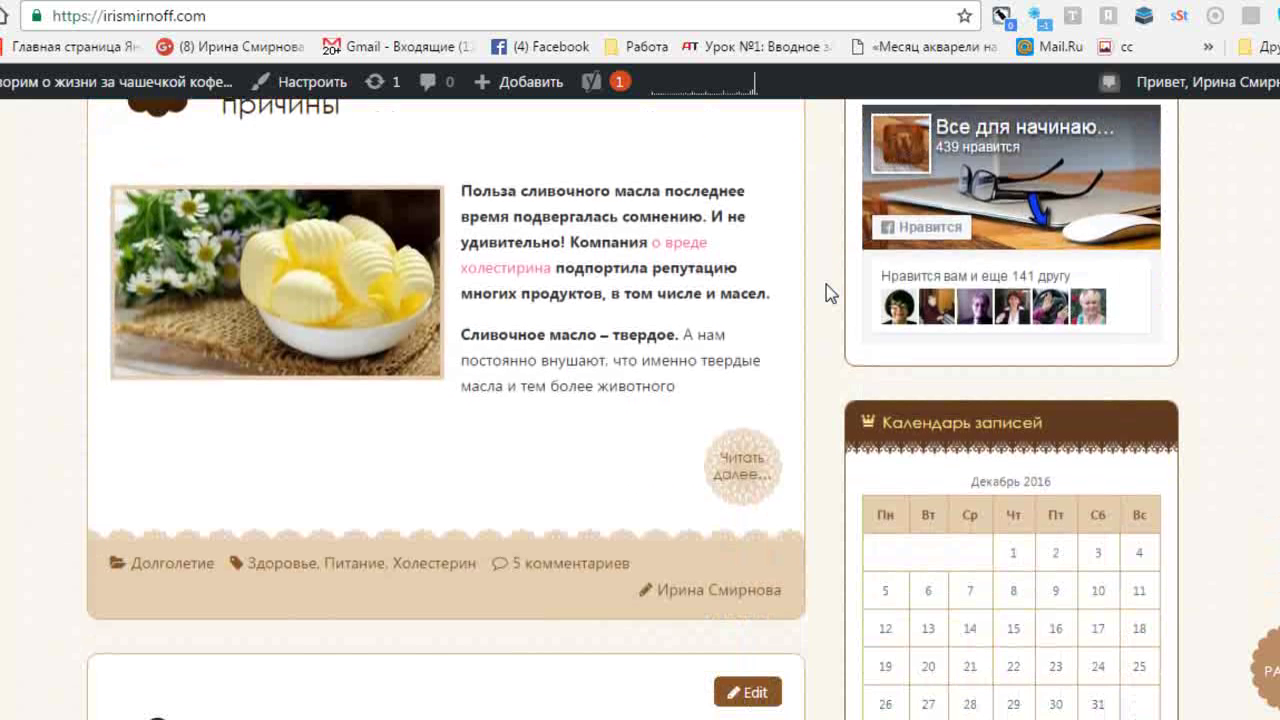
{"action": "scroll", "coordinate": [826, 286], "scroll_direction": "down", "scroll_amount": 2}
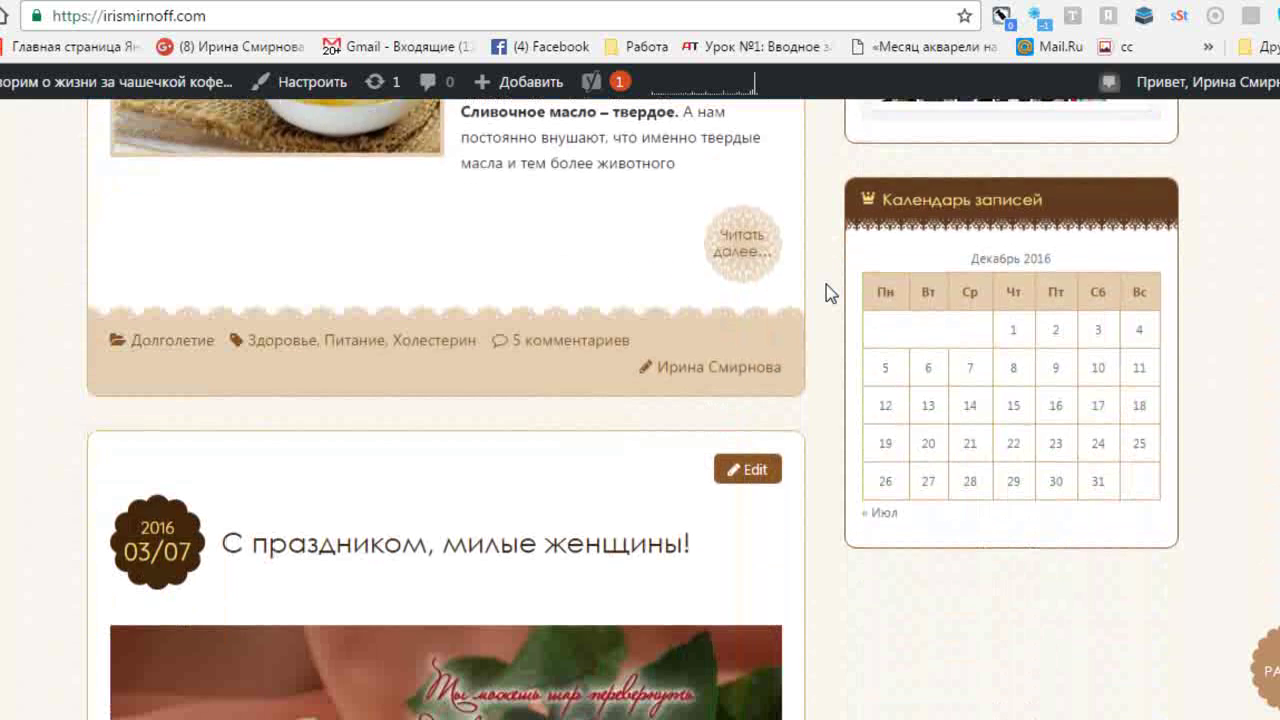
{"action": "scroll", "coordinate": [826, 286], "scroll_direction": "down", "scroll_amount": 1}
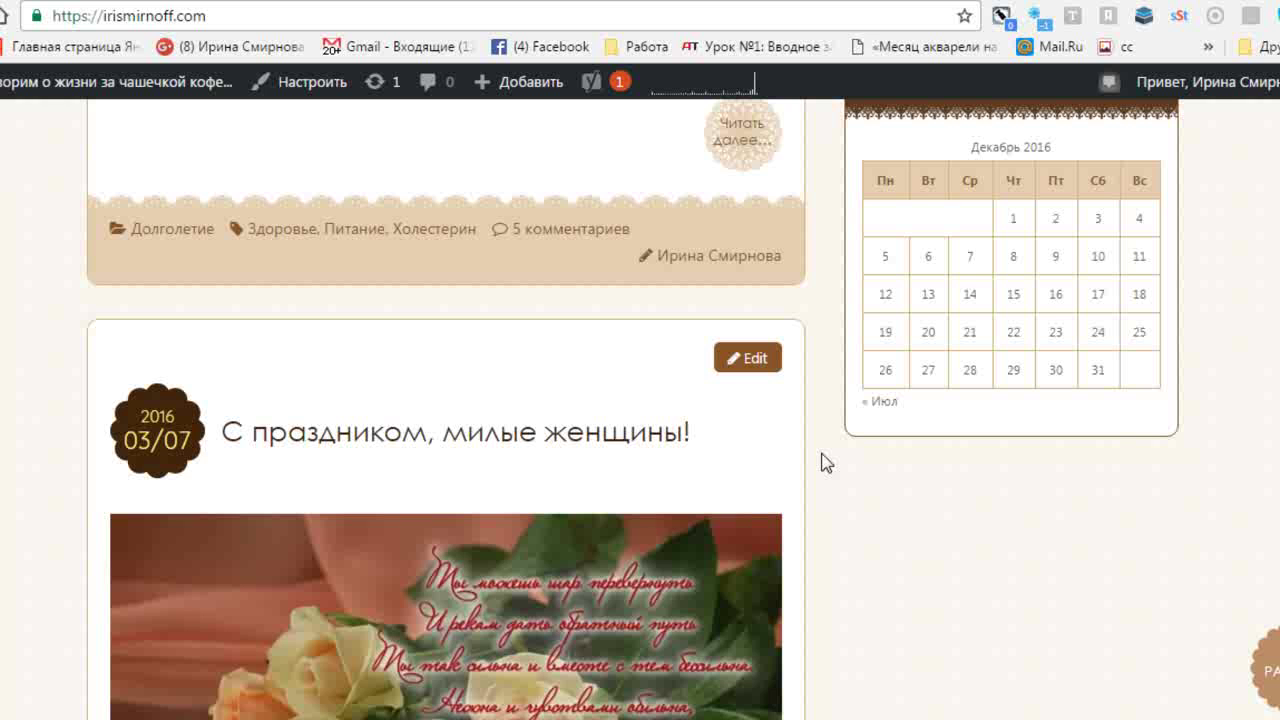
{"action": "scroll", "coordinate": [480, 383], "scroll_direction": "up", "scroll_amount": 1}
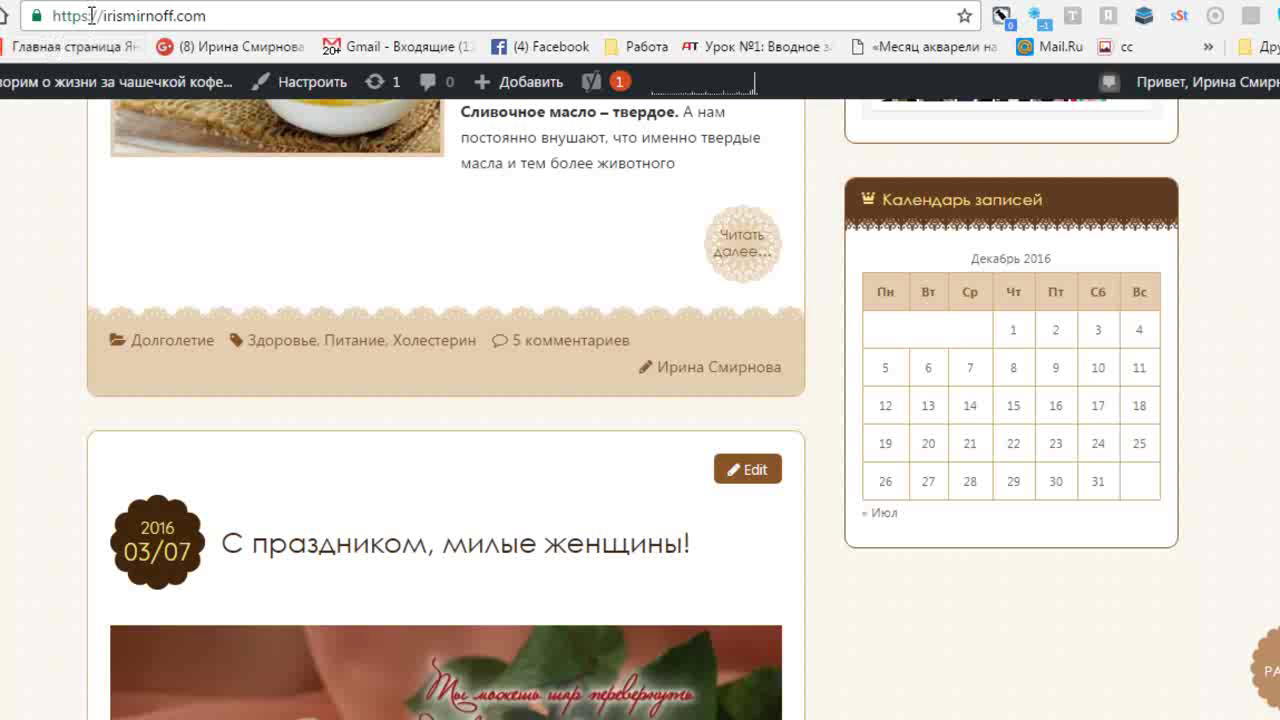
{"action": "left_click_drag", "start_coordinate": [90, 16], "coordinate": [35, 20]}
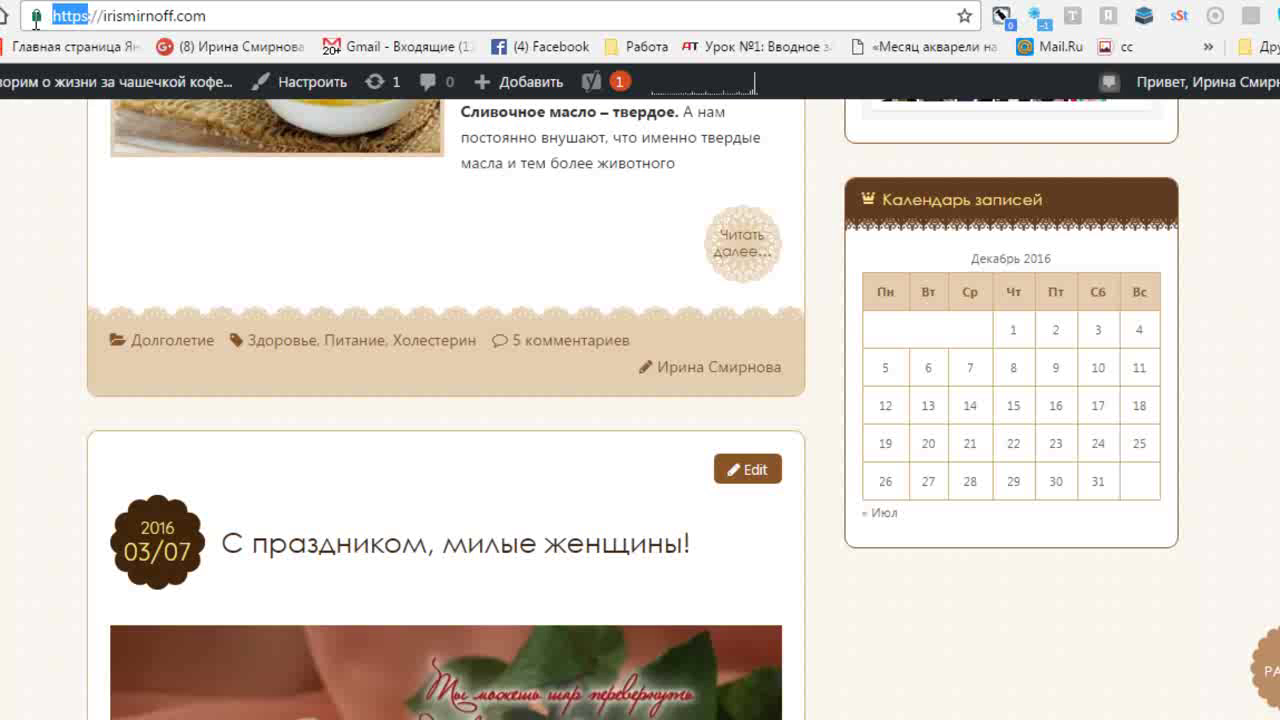
Step: Open the blog's widget settings and place a Text widget below the calendar in the Sidebar Widget area
{"action": "mouse_move", "coordinate": [30, 81]}
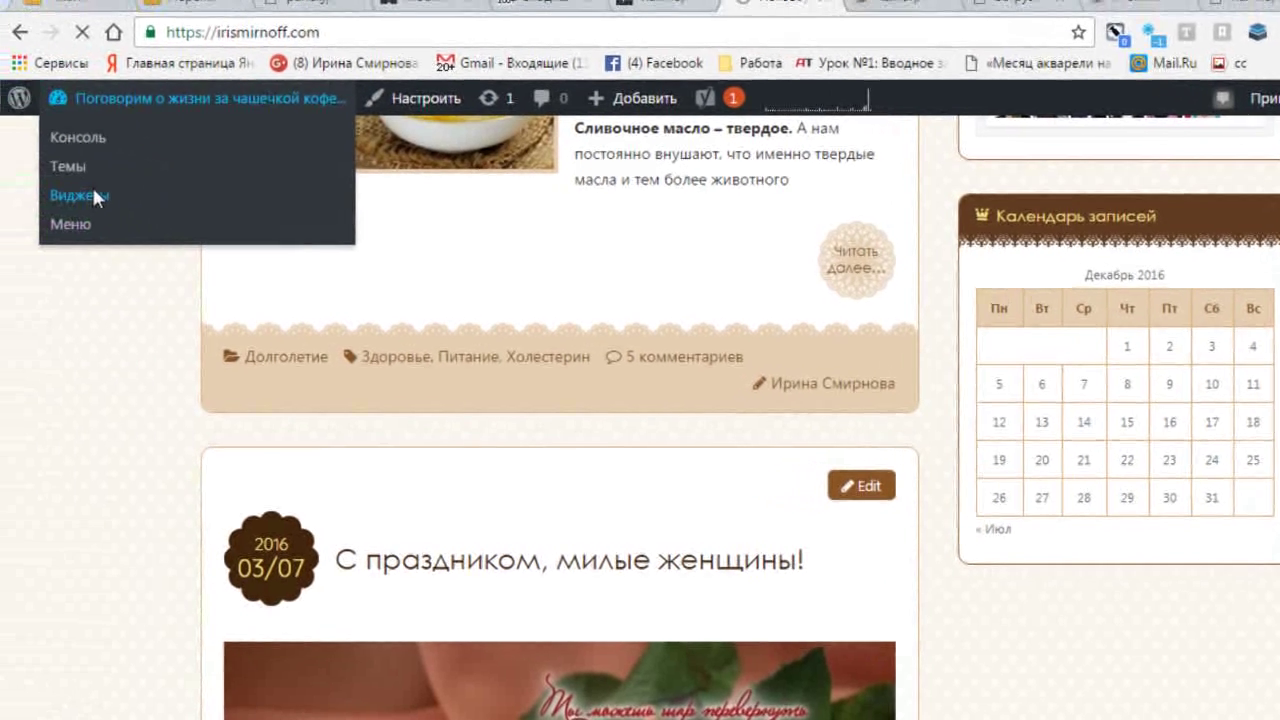
{"action": "left_click", "coordinate": [3, 183]}
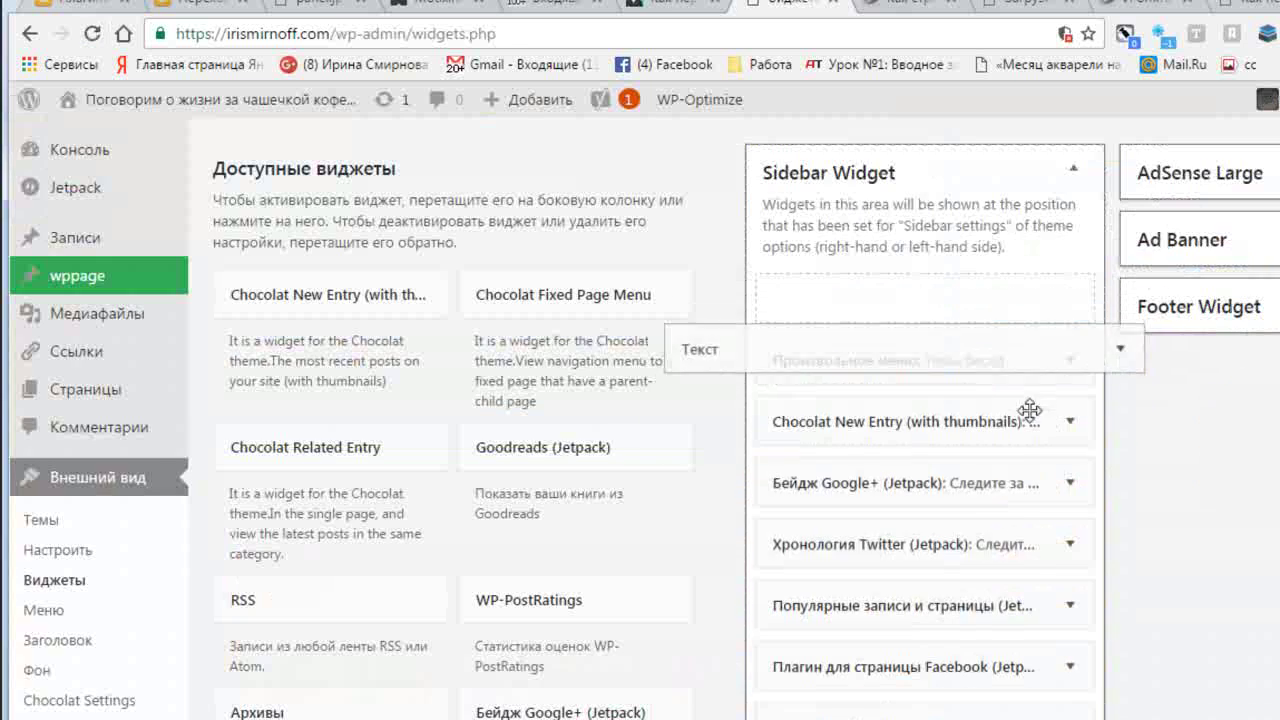
{"action": "mouse_move", "coordinate": [1030, 410]}
{"action": "left_mouse_down"}
{"action": "mouse_move", "coordinate": [1034, 700]}
{"action": "mouse_move", "coordinate": [1046, 343]}
{"action": "mouse_move", "coordinate": [1048, 392]}
{"action": "left_mouse_up"}
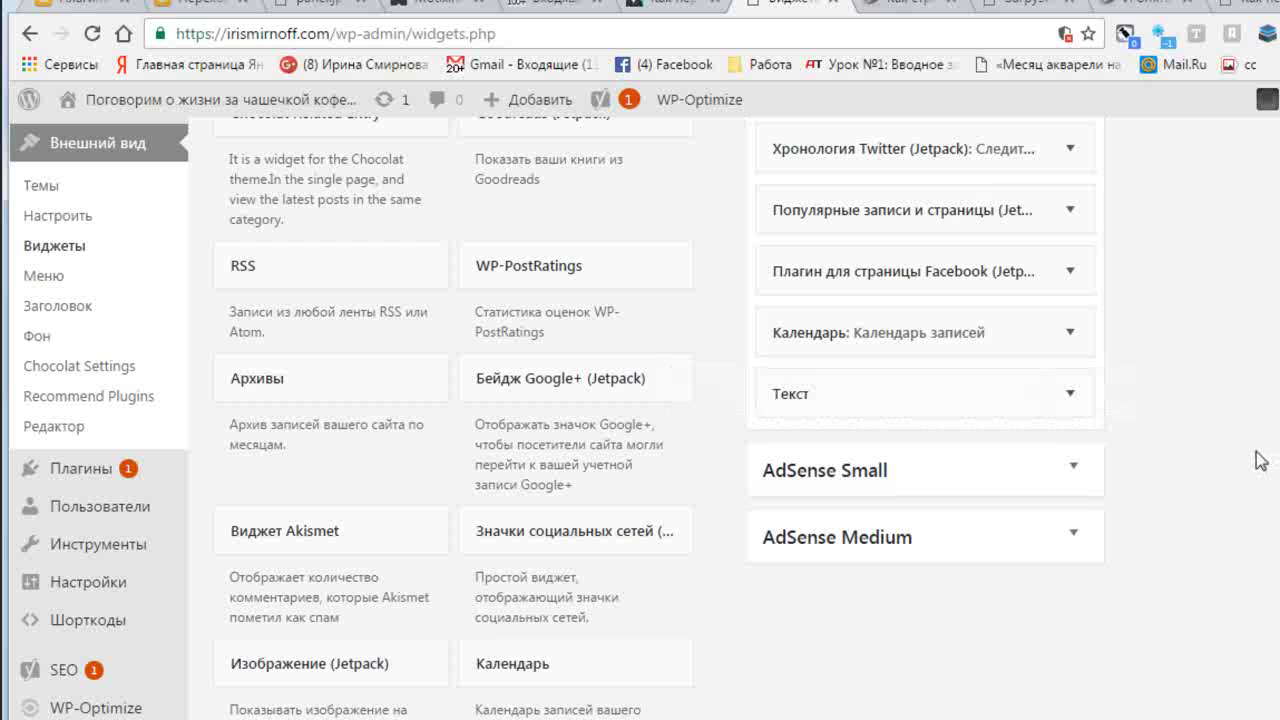
Step: Visit the blog's home page, inspect its connection security details and the console's mixed-content warning, and close the developer tools
{"action": "mouse_move", "coordinate": [100, 100]}
{"action": "left_click", "coordinate": [110, 139]}
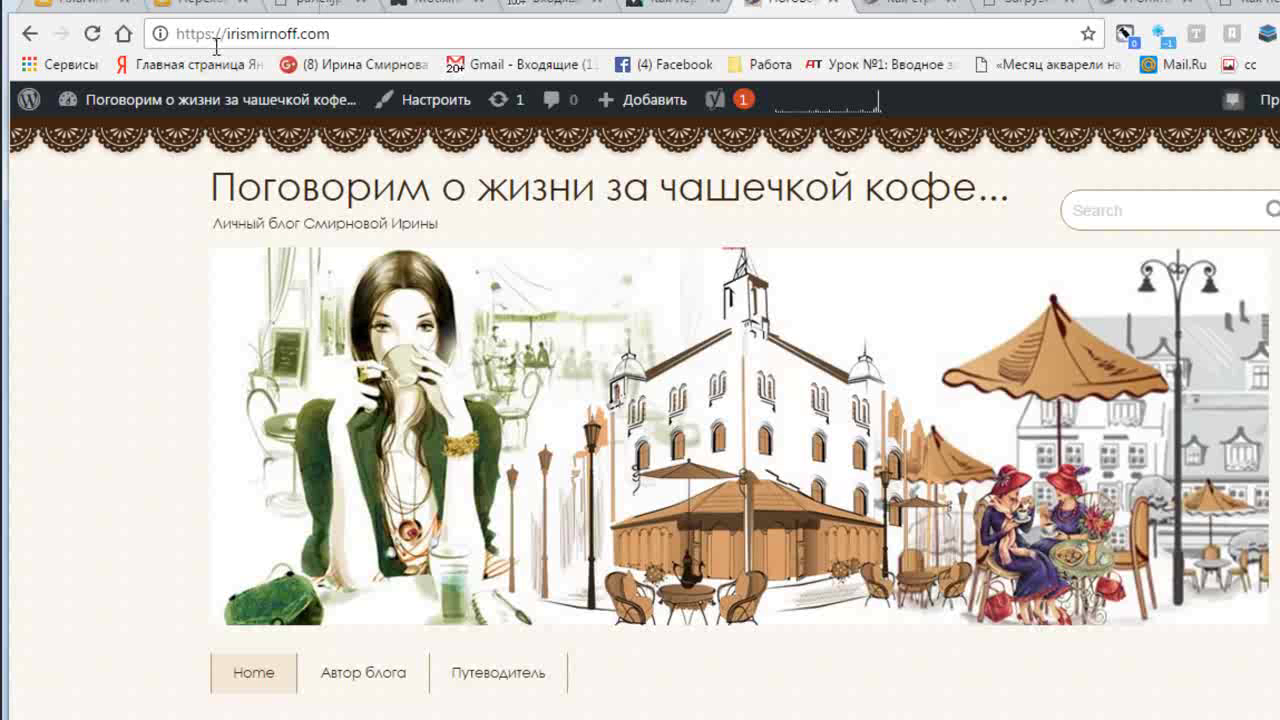
{"action": "left_click", "coordinate": [161, 35]}
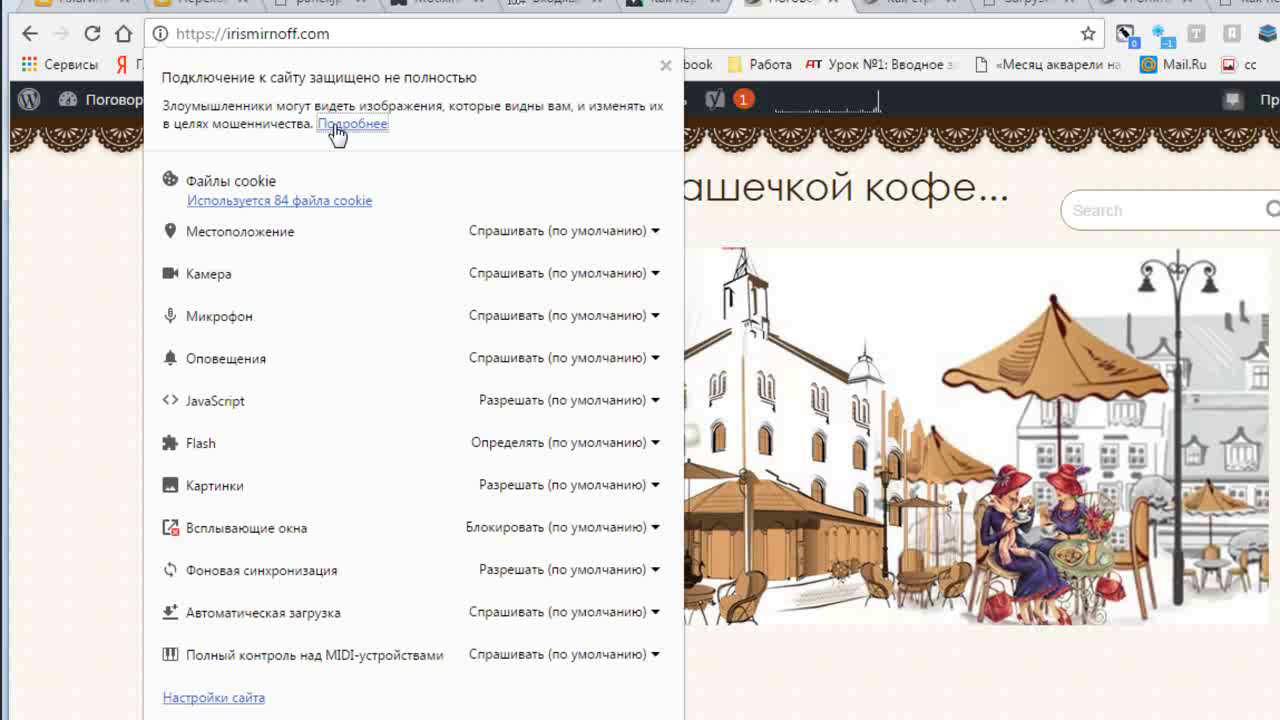
{"action": "left_click", "coordinate": [352, 124]}
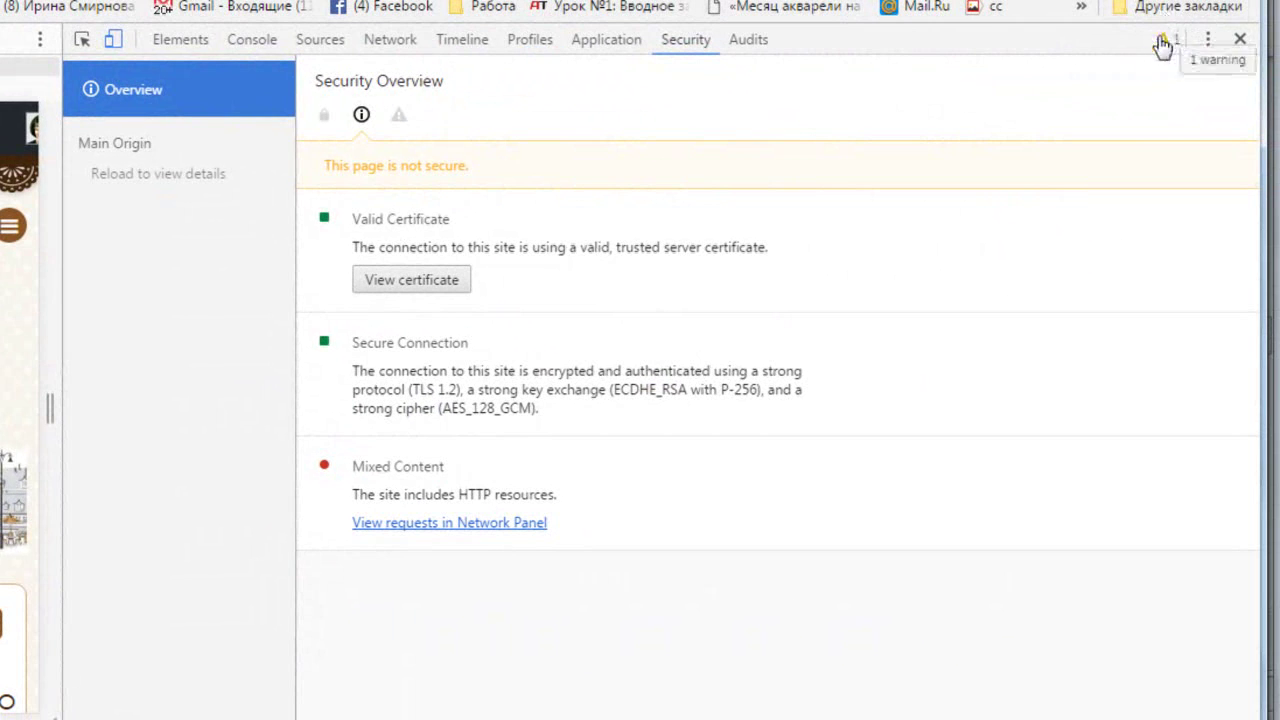
{"action": "left_click", "coordinate": [250, 40]}
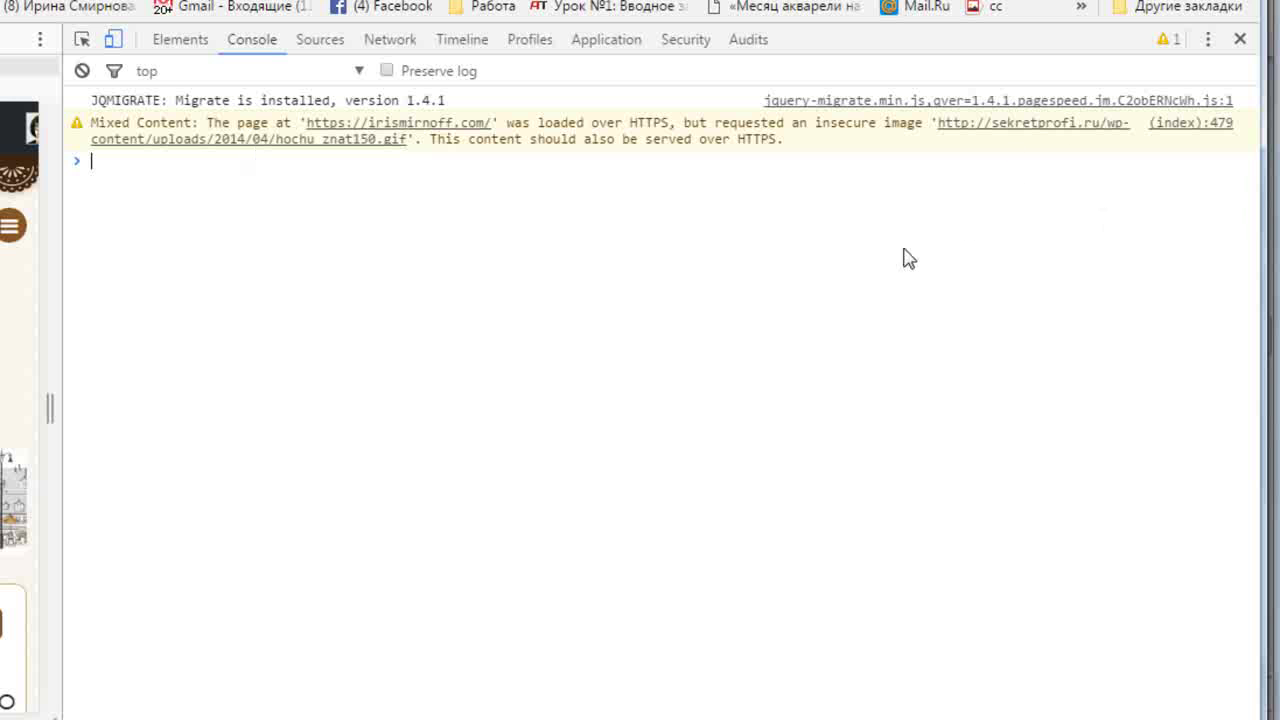
{"action": "left_click", "coordinate": [1240, 42]}
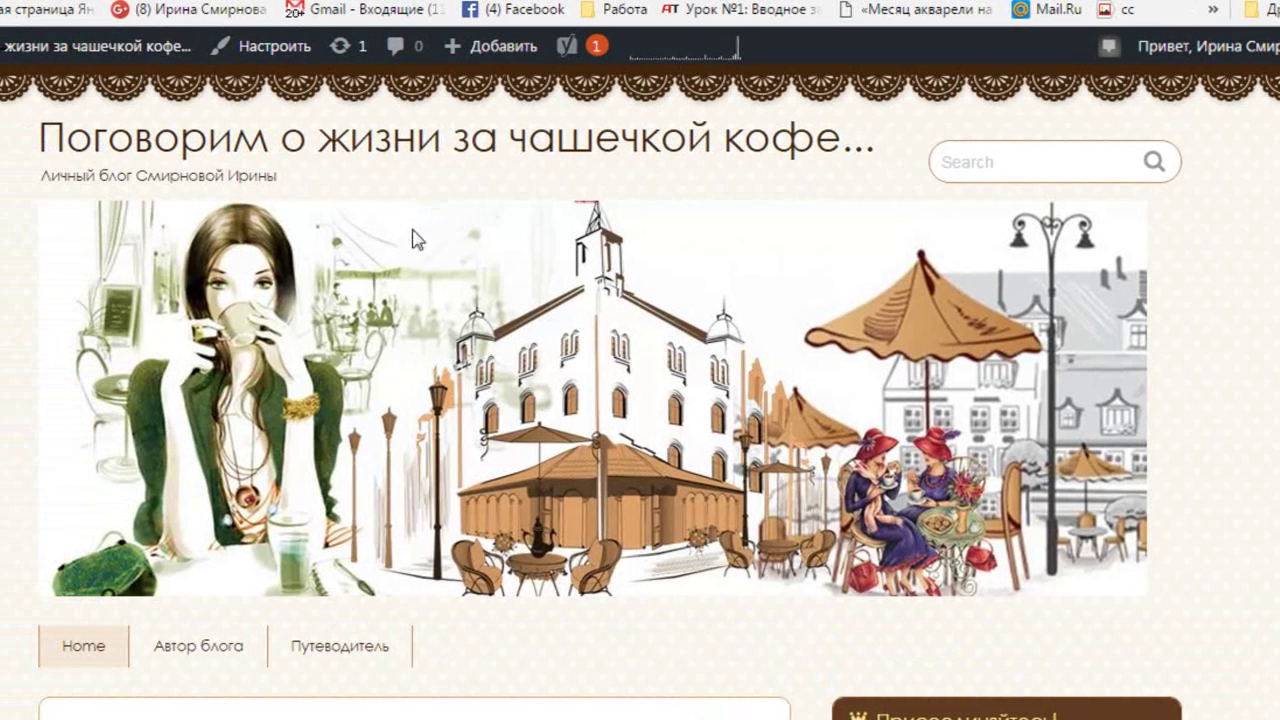
Step: Capture the "Хочу всё знать" banner below the sidebar calendar with FastStone Capture and save it as the JPEG image "хочу"
{"action": "mouse_move", "coordinate": [70, 44]}
{"action": "scroll", "coordinate": [1152, 486], "scroll_direction": "down", "scroll_amount": 10}
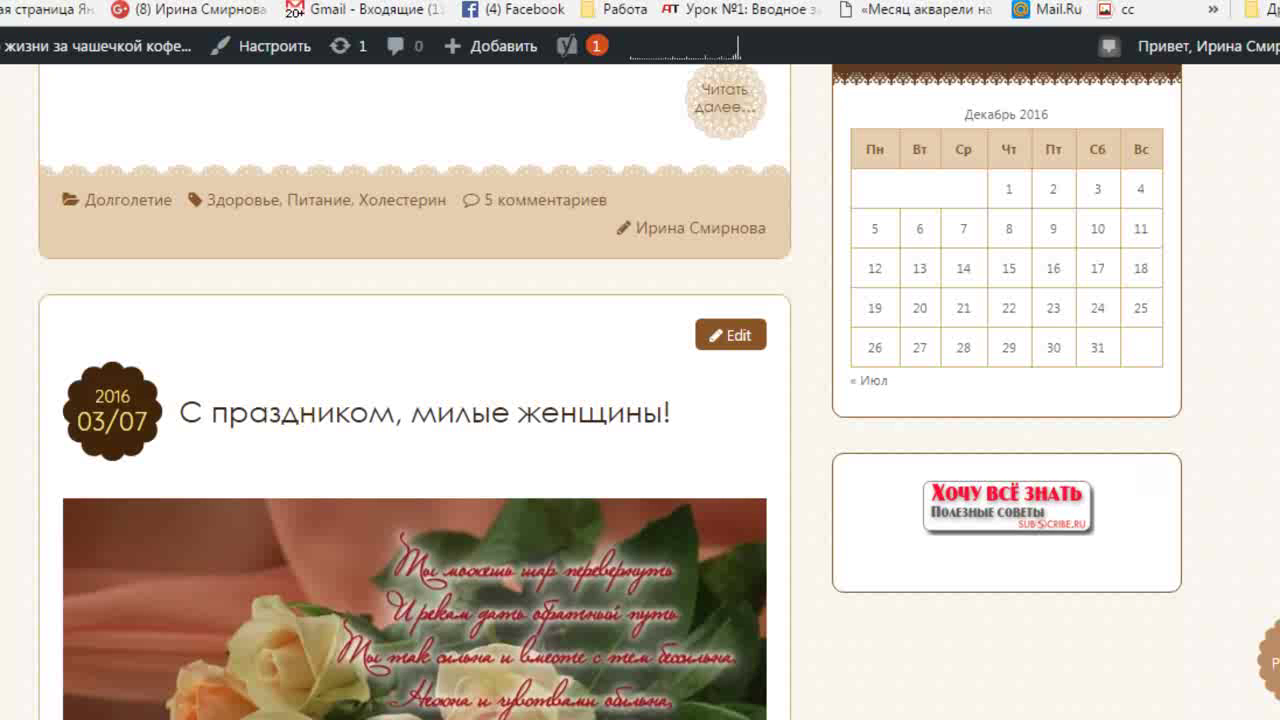
{"action": "left_click", "coordinate": [1147, 719]}
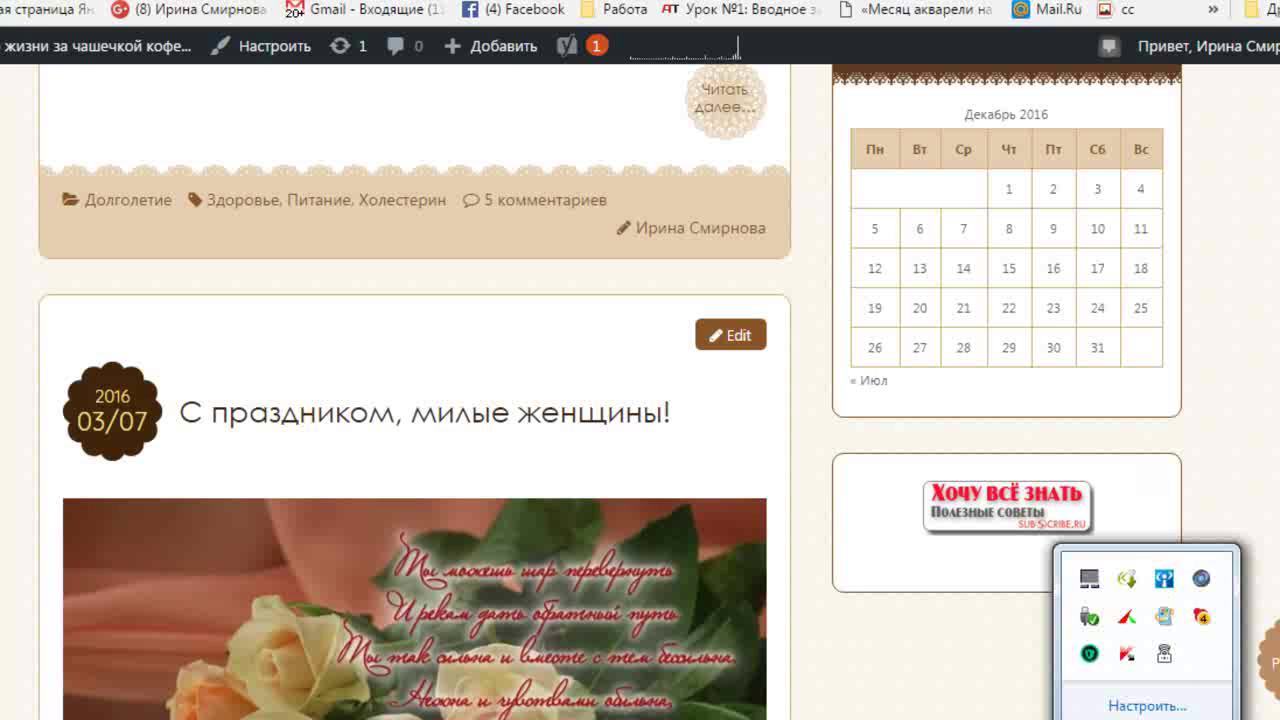
{"action": "left_click", "coordinate": [1127, 622]}
{"action": "left_click_drag", "start_coordinate": [921, 479], "coordinate": [1099, 536]}
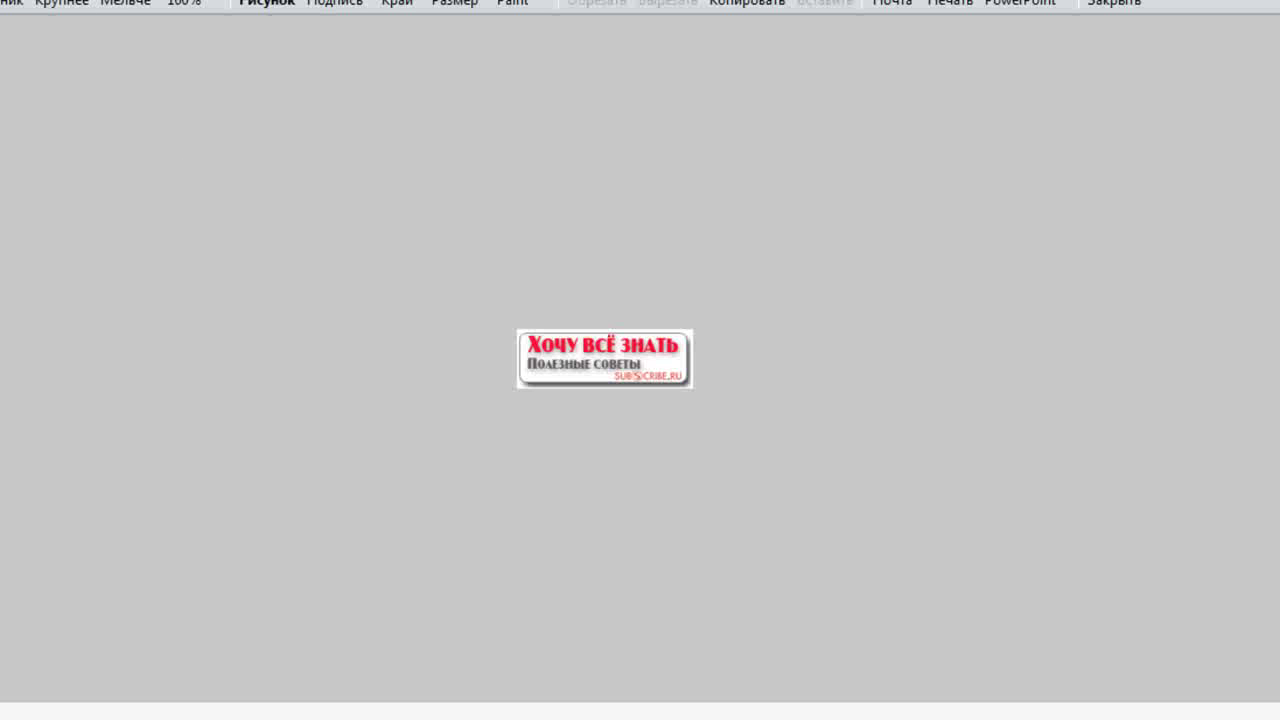
{"action": "key", "text": "ctrl+s"}
{"action": "type", "text": "xo"}
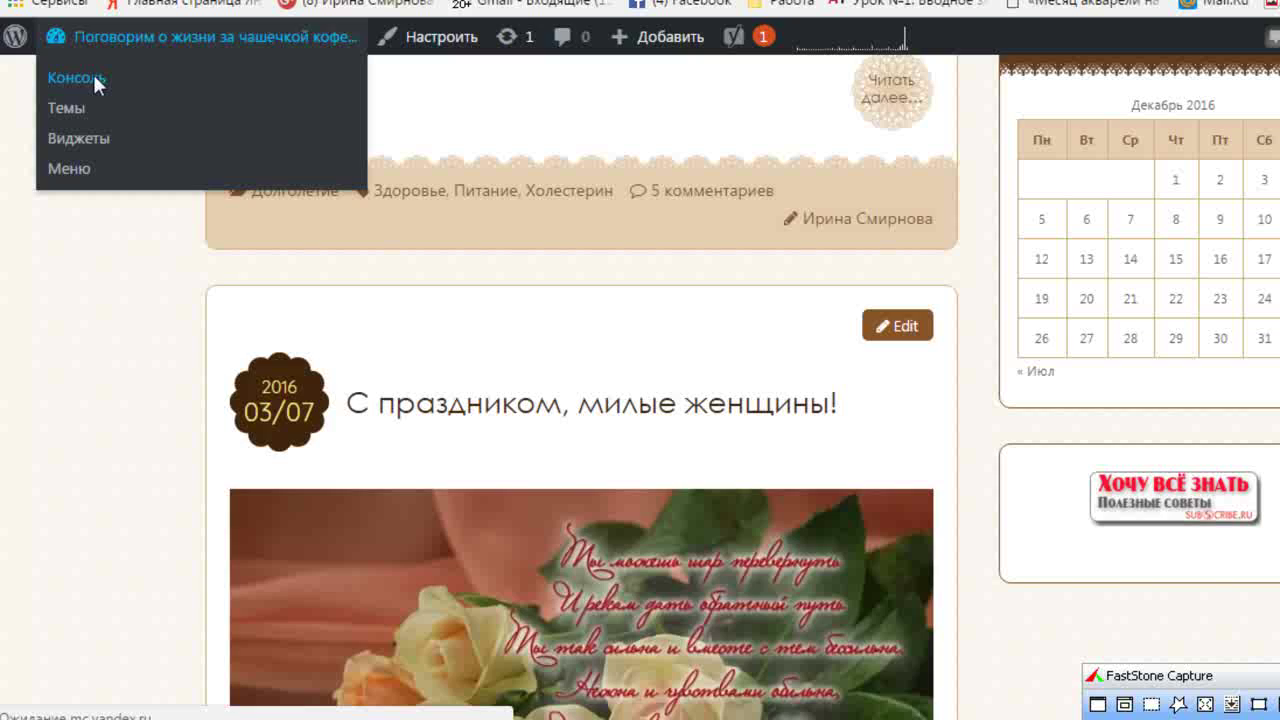
Step: Upload the JPEG image "хочу" as a new file to the blog's media library
{"action": "left_click", "coordinate": [92, 77]}
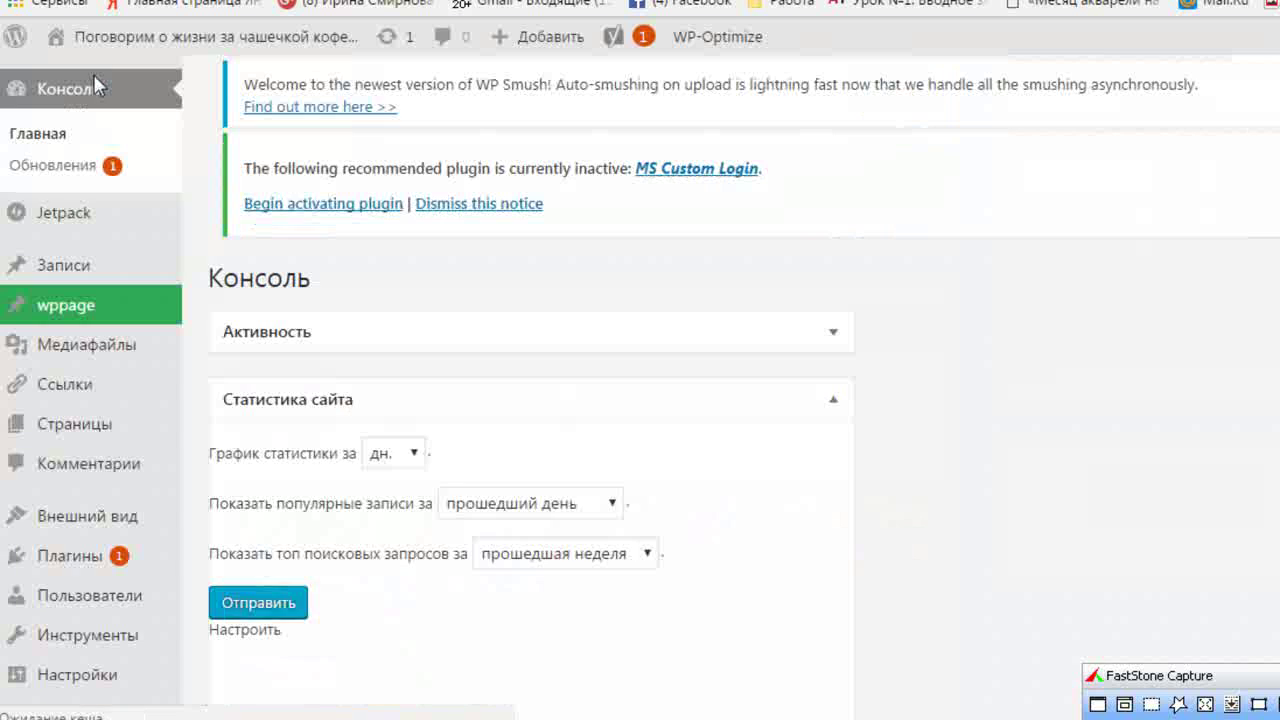
{"action": "mouse_move", "coordinate": [137, 349]}
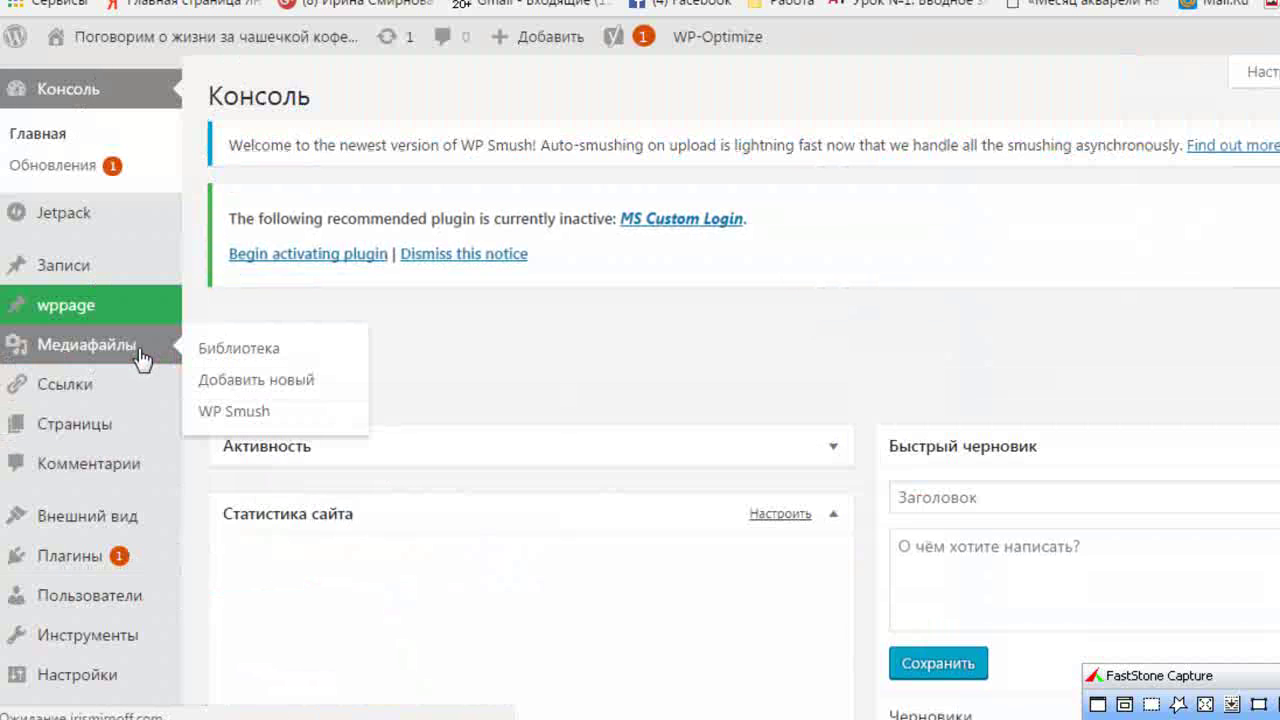
{"action": "left_click", "coordinate": [240, 381]}
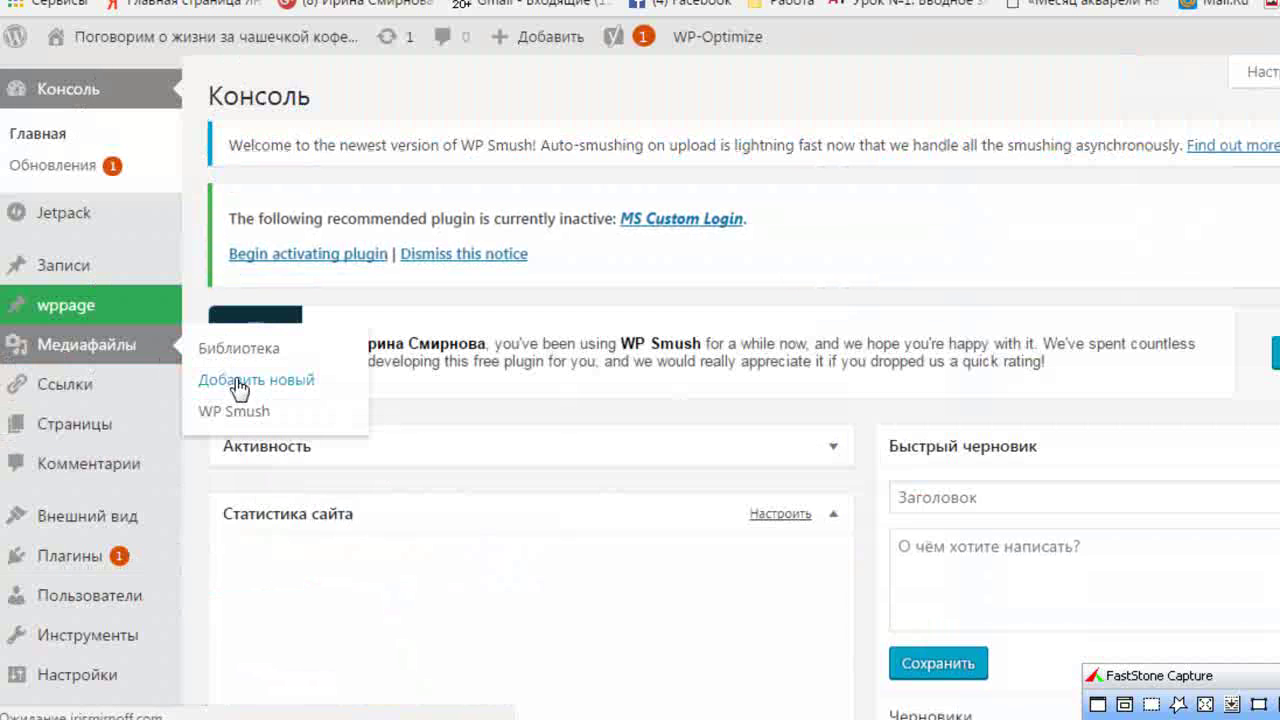
{"action": "left_click", "coordinate": [885, 486]}
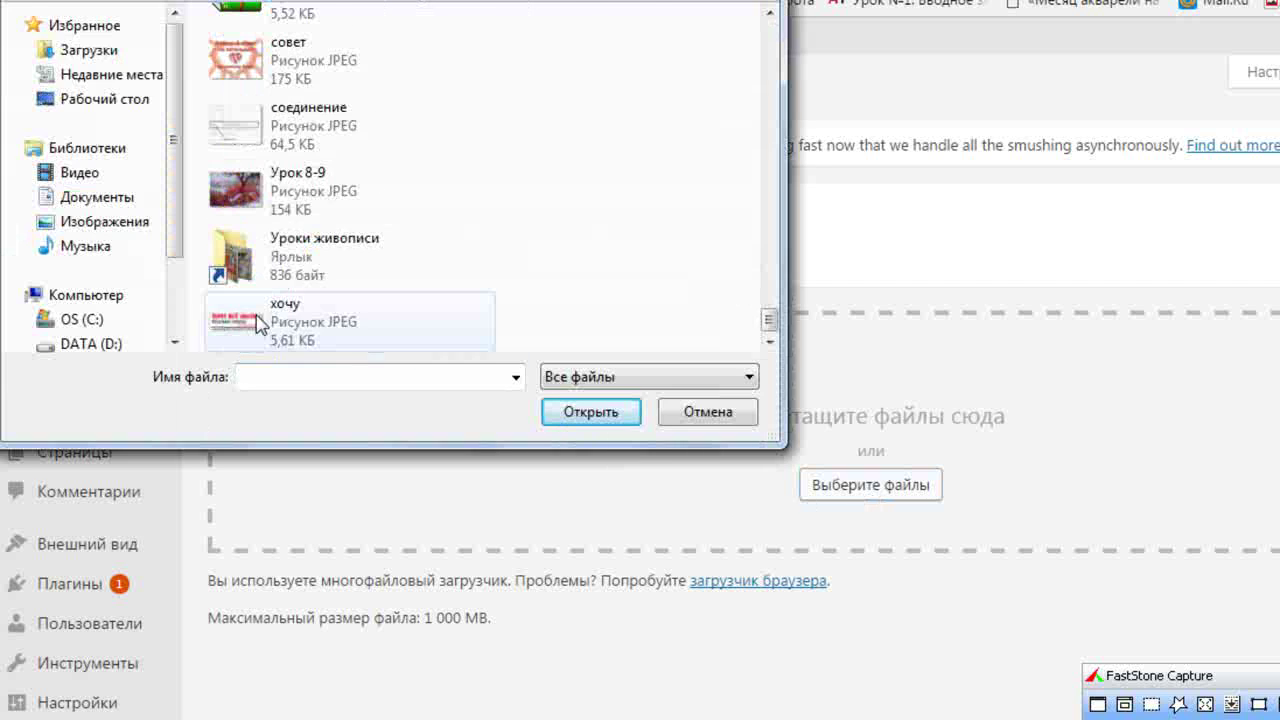
{"action": "double_click", "coordinate": [258, 320]}
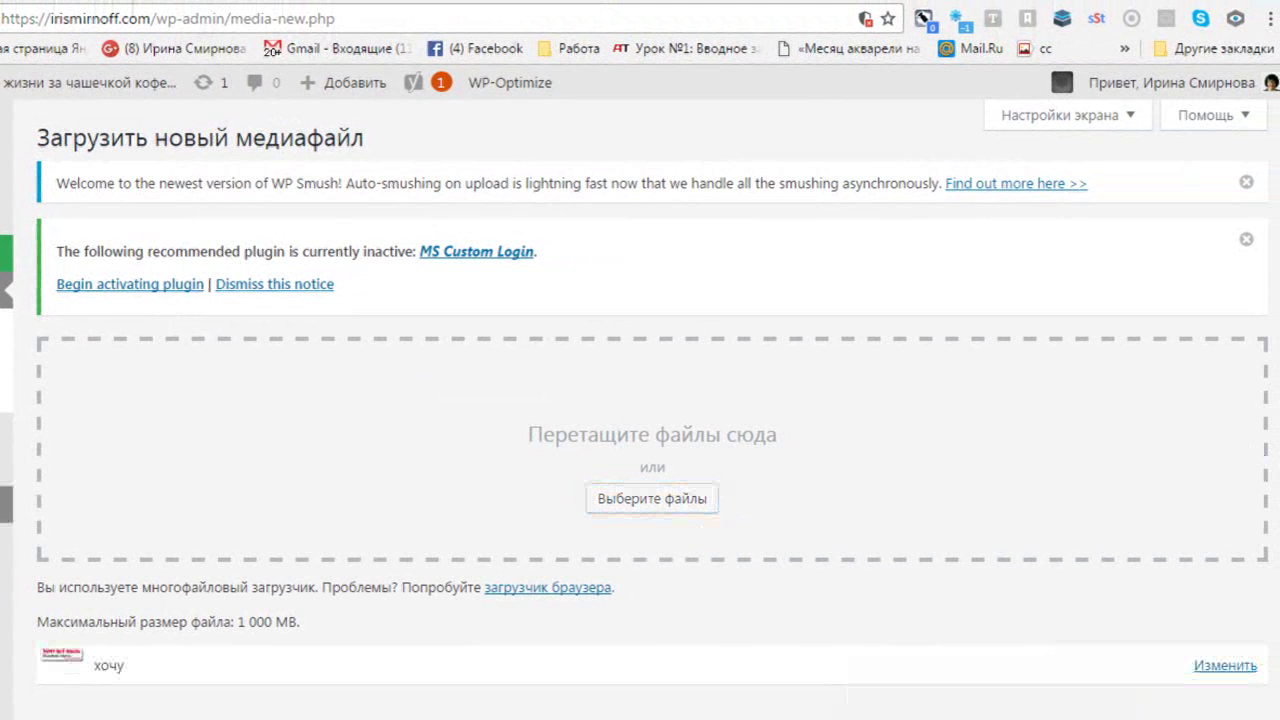
Step: Open the uploaded "хочу" image for editing and copy its full file URL
{"action": "left_click", "coordinate": [1225, 666]}
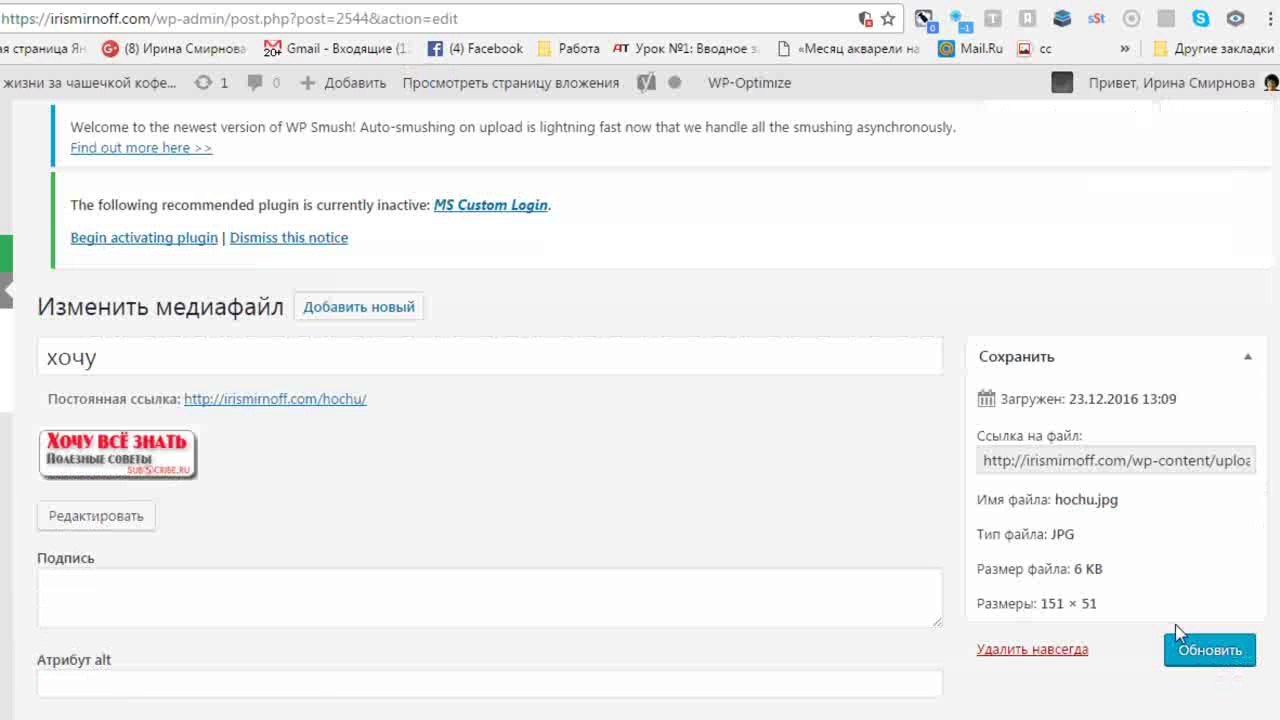
{"action": "double_click", "coordinate": [990, 469]}
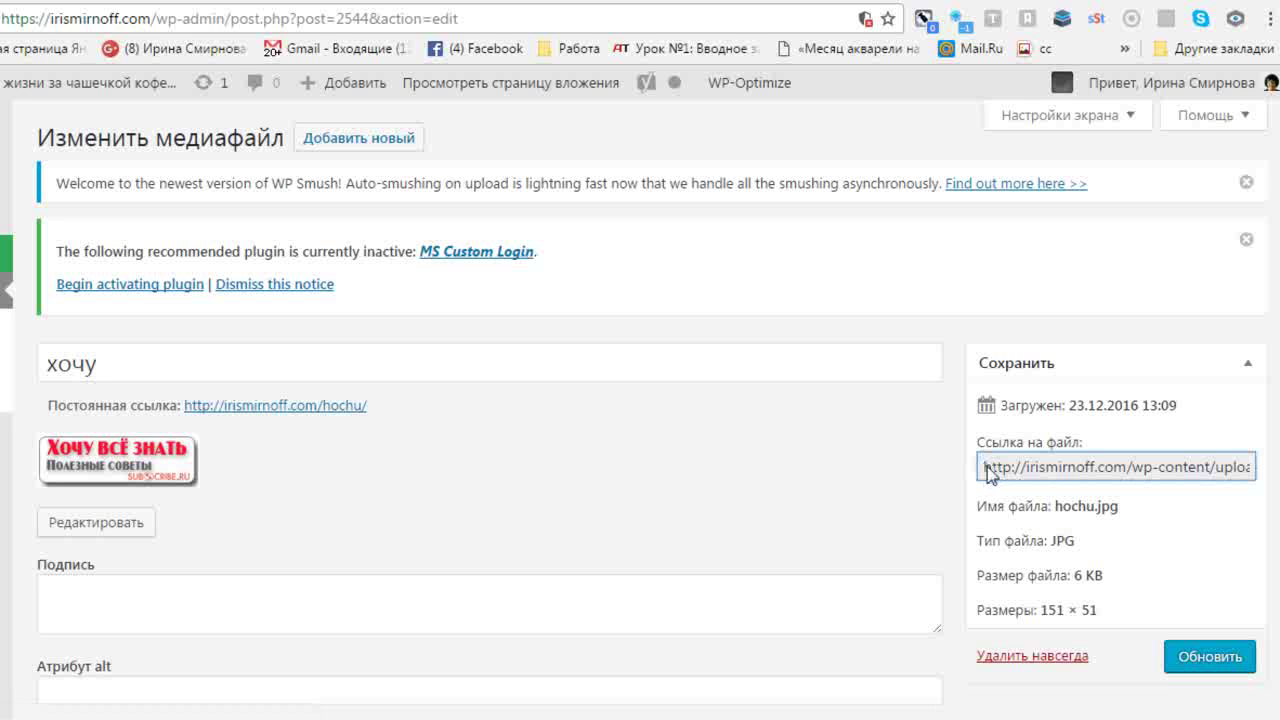
{"action": "left_click", "coordinate": [1077, 362]}
{"action": "left_click", "coordinate": [1077, 362]}
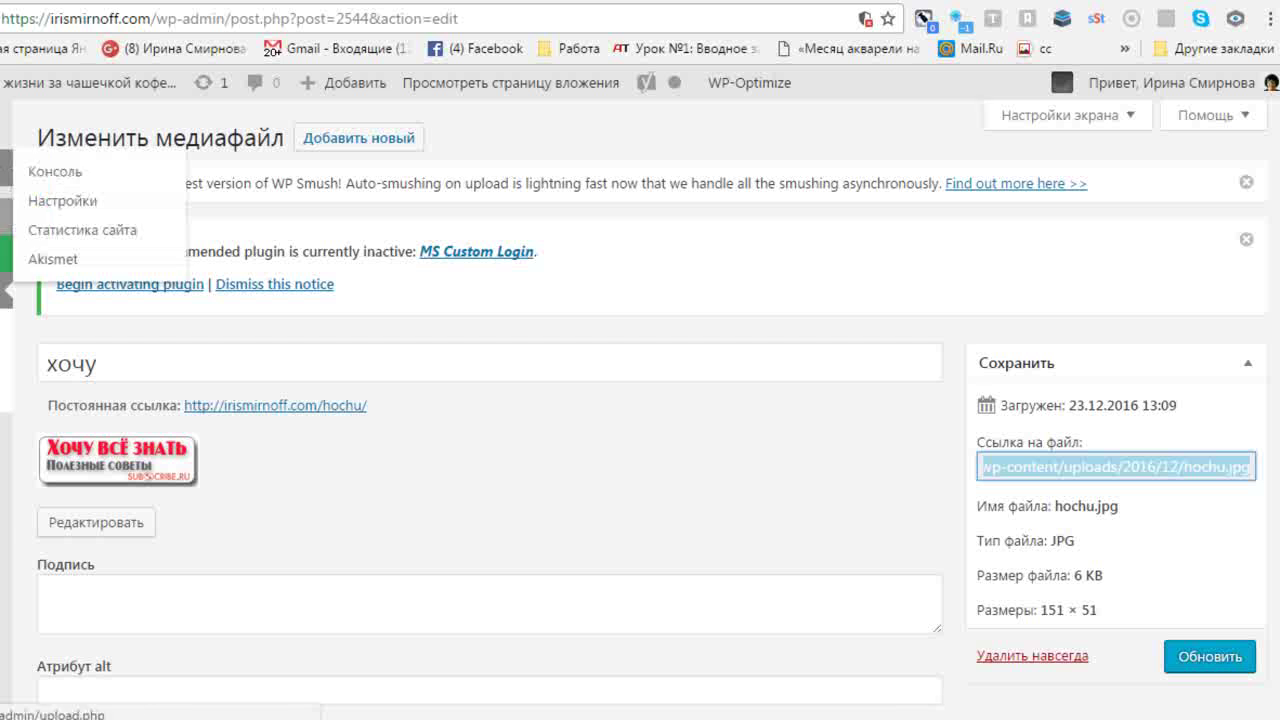
{"action": "mouse_move", "coordinate": [8, 552]}
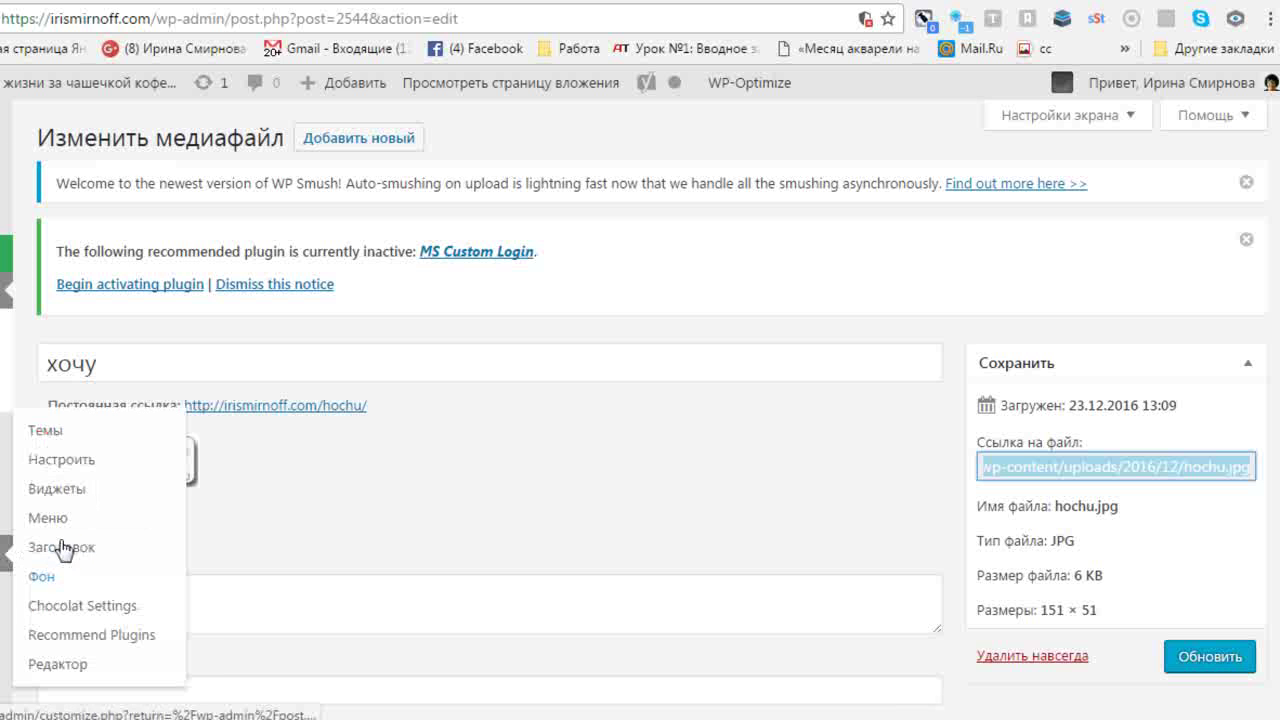
{"action": "left_click", "coordinate": [64, 490]}
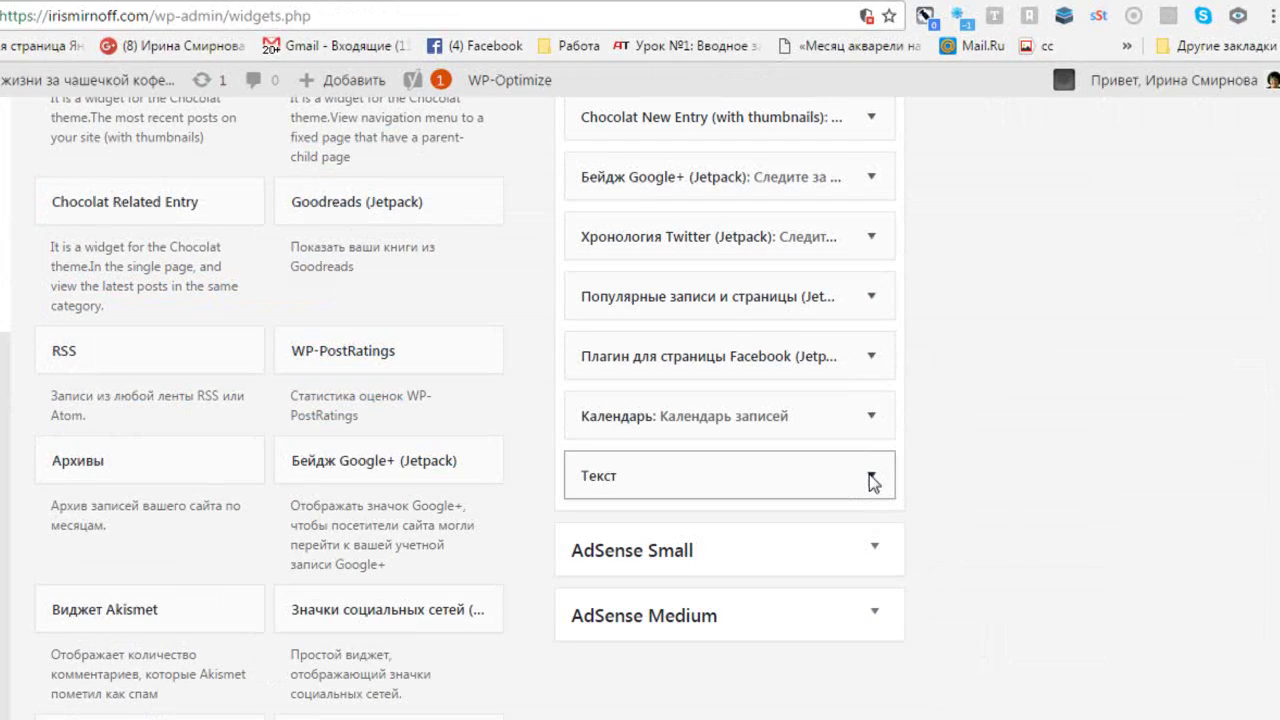
{"action": "left_click", "coordinate": [870, 480]}
{"action": "scroll", "coordinate": [1121, 219], "scroll_direction": "down", "scroll_amount": 4}
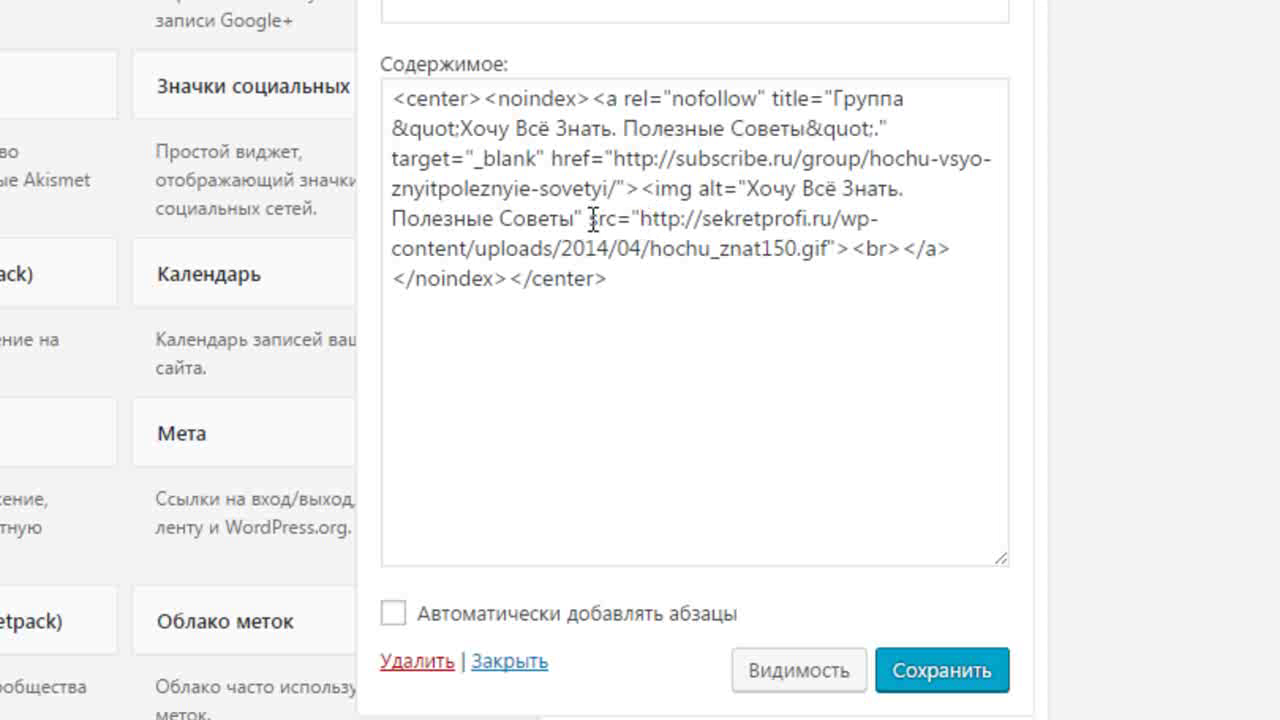
{"action": "left_click_drag", "start_coordinate": [640, 218], "coordinate": [836, 248]}
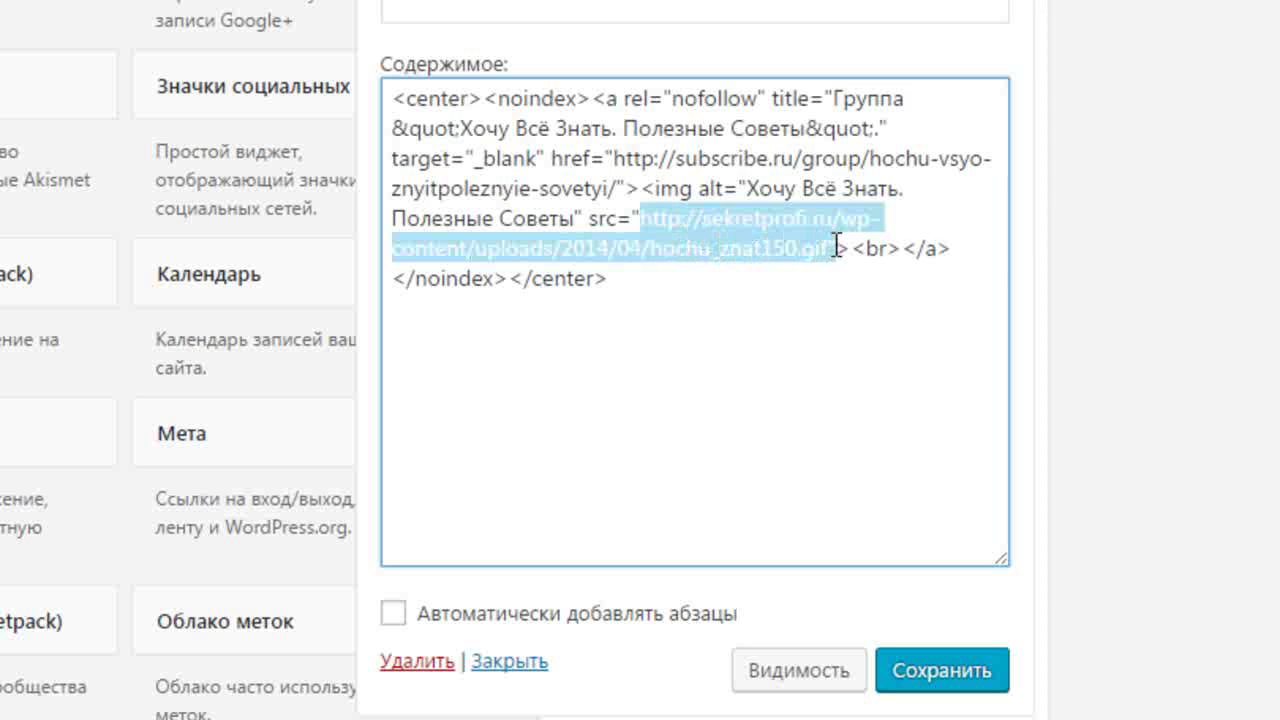
{"action": "type", "text": "http://irismirnoff.com/wp-content/uploads/2016/12/hochu.jpg"}
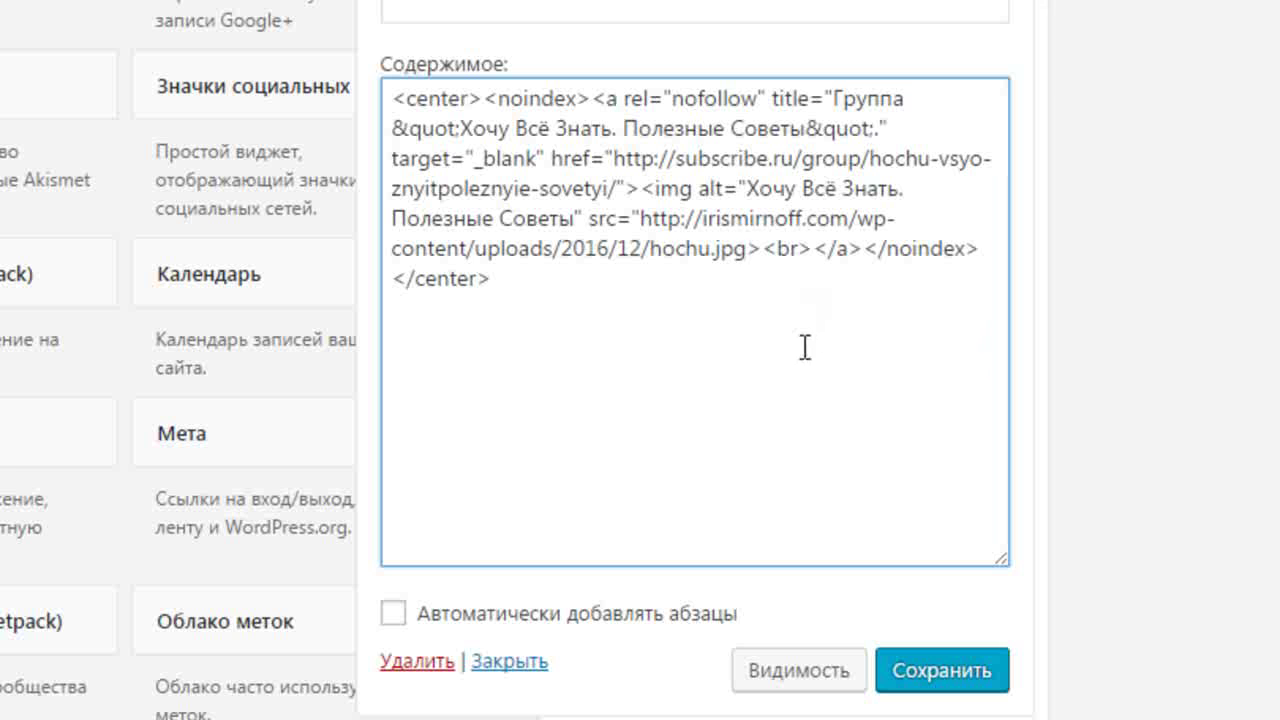
Step: Remove "http:" from the banner's image address so it starts with //irismirnoff.com, and save and close the Text widget
{"action": "left_click_drag", "start_coordinate": [640, 218], "coordinate": [686, 217]}
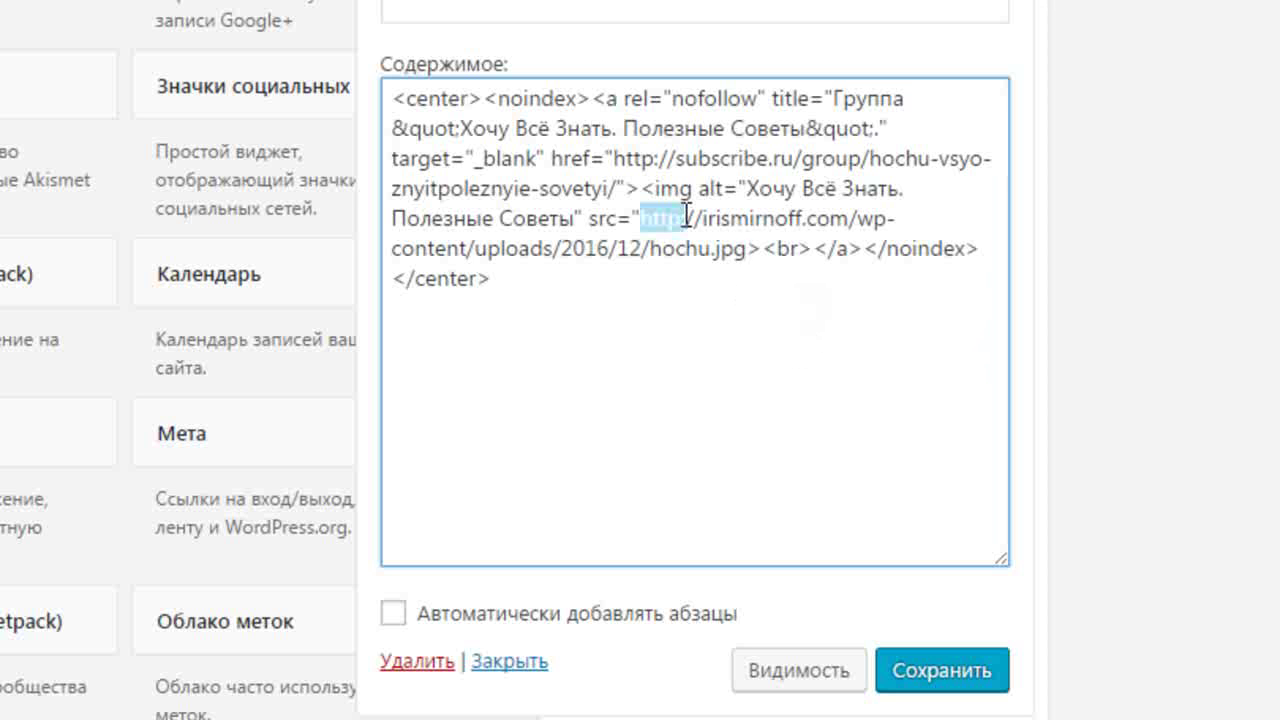
{"action": "key", "text": "BackSpace"}
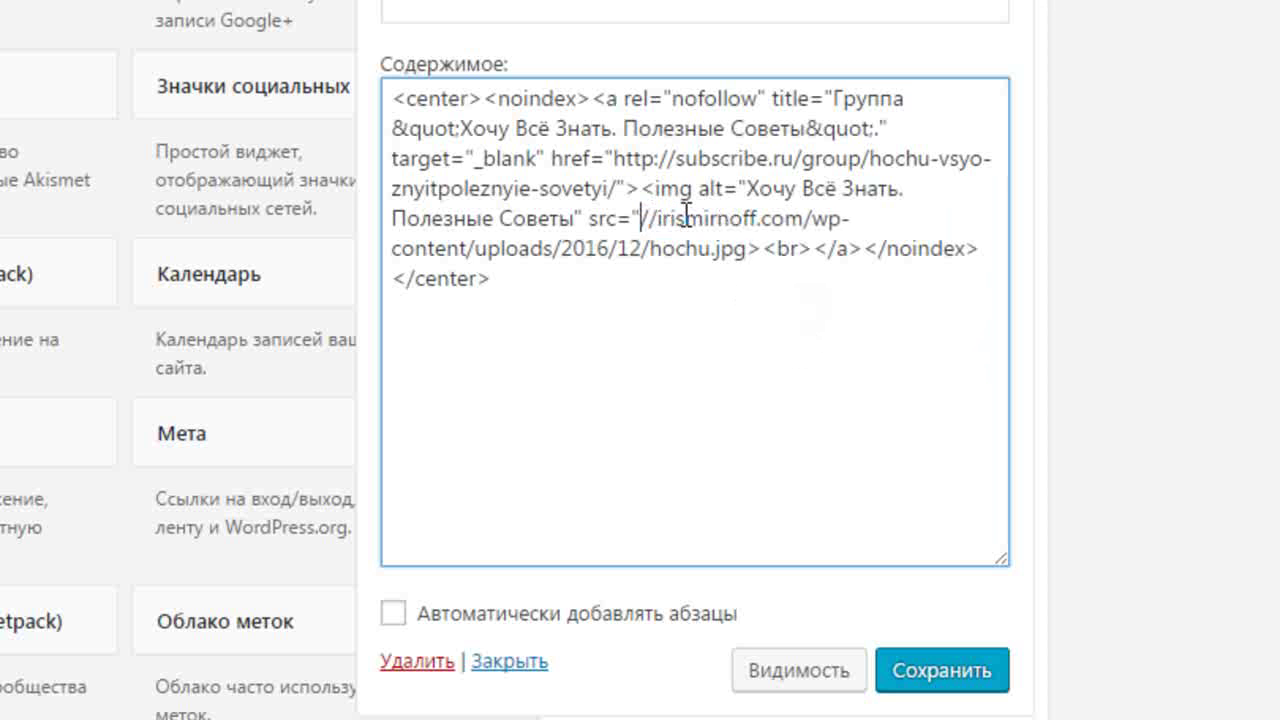
{"action": "left_click", "coordinate": [940, 678]}
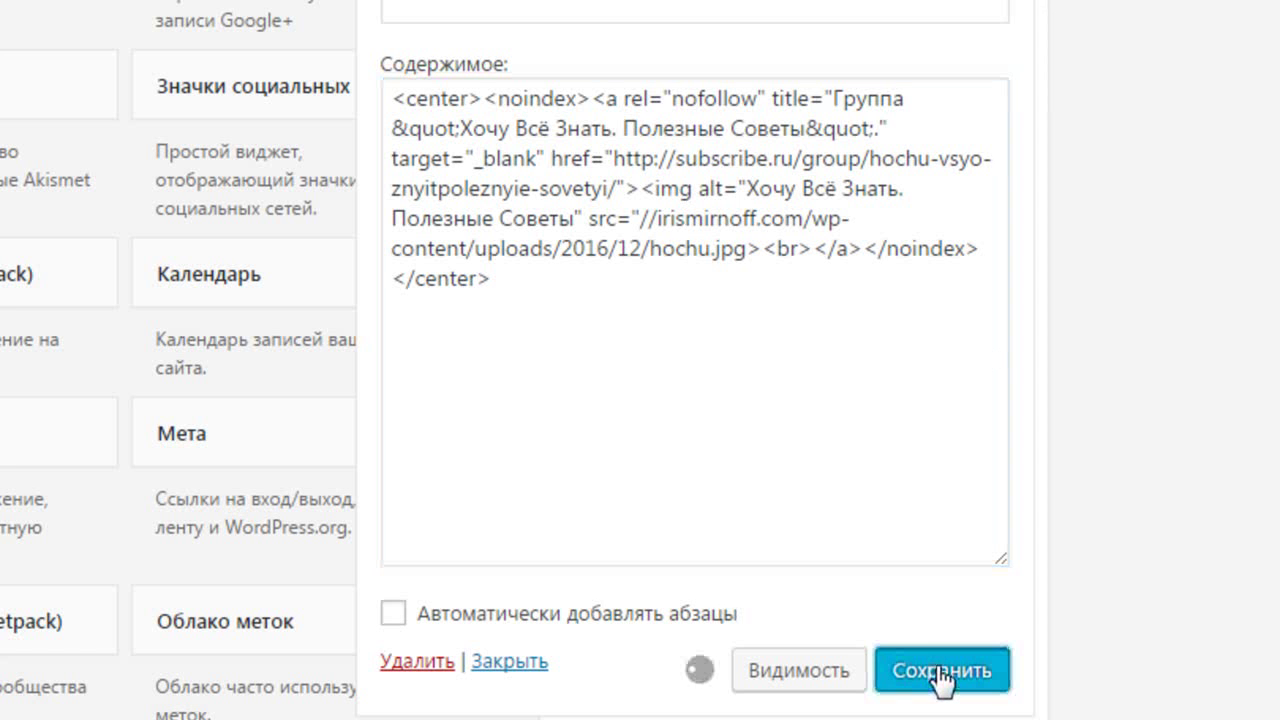
{"action": "left_click", "coordinate": [500, 663]}
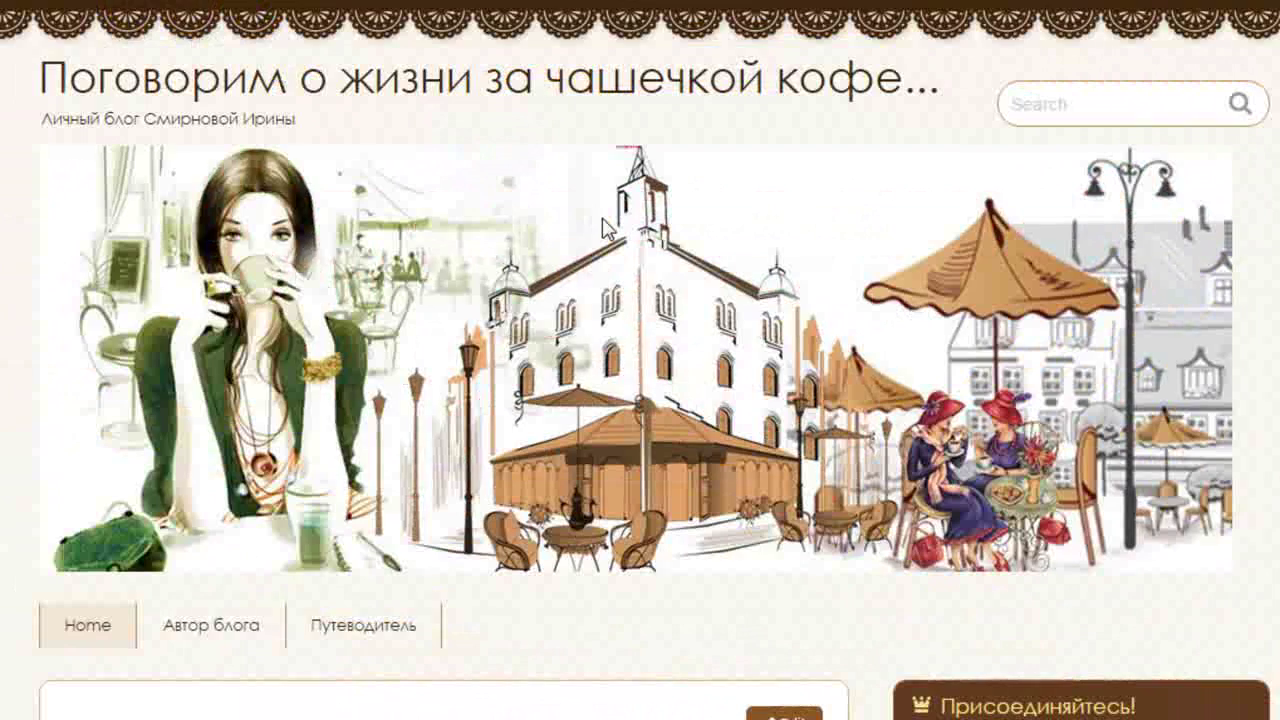
{"action": "scroll", "coordinate": [605, 228], "scroll_direction": "down", "scroll_amount": 6}
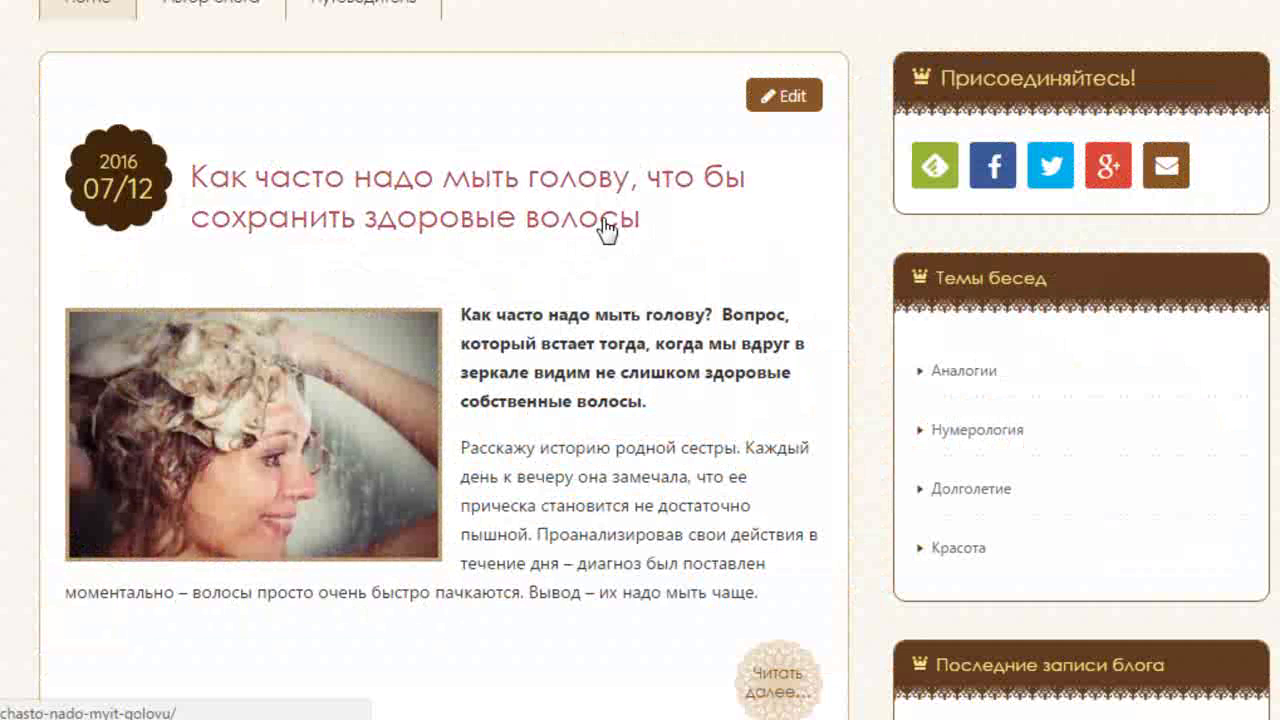
{"action": "scroll", "coordinate": [605, 228], "scroll_direction": "up", "scroll_amount": 3}
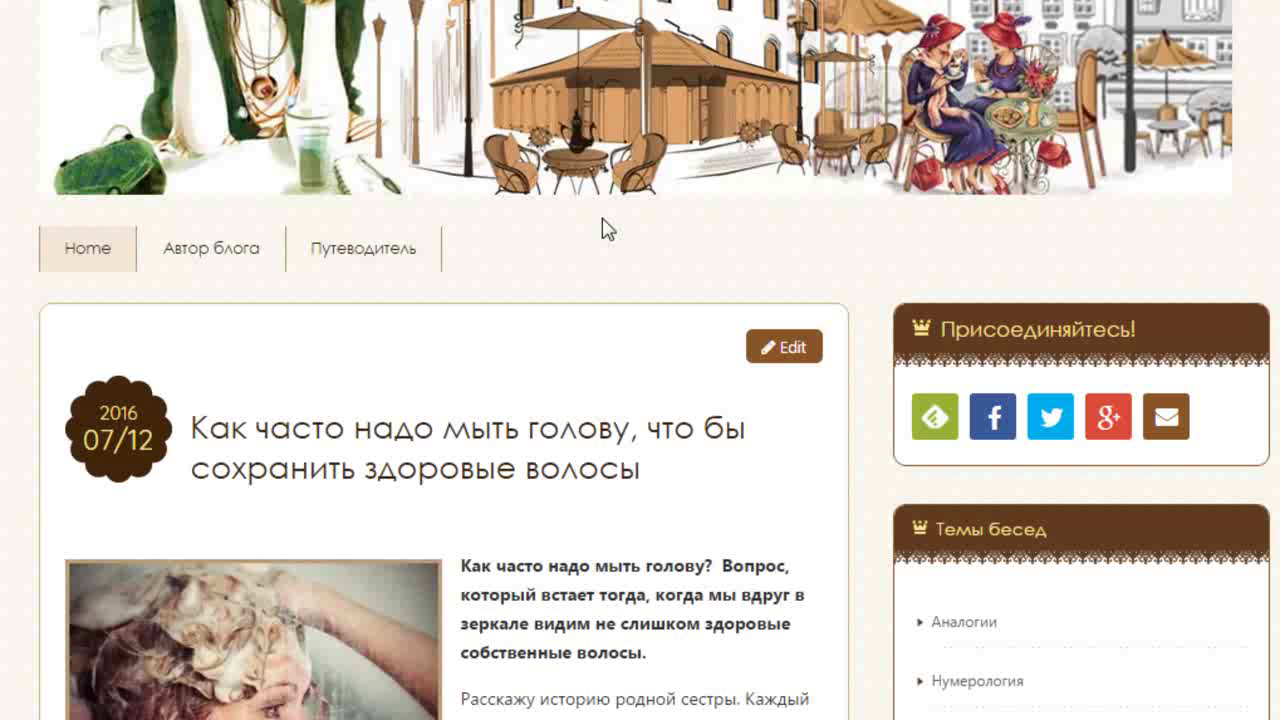
{"action": "scroll", "coordinate": [602, 228], "scroll_direction": "up", "scroll_amount": 3}
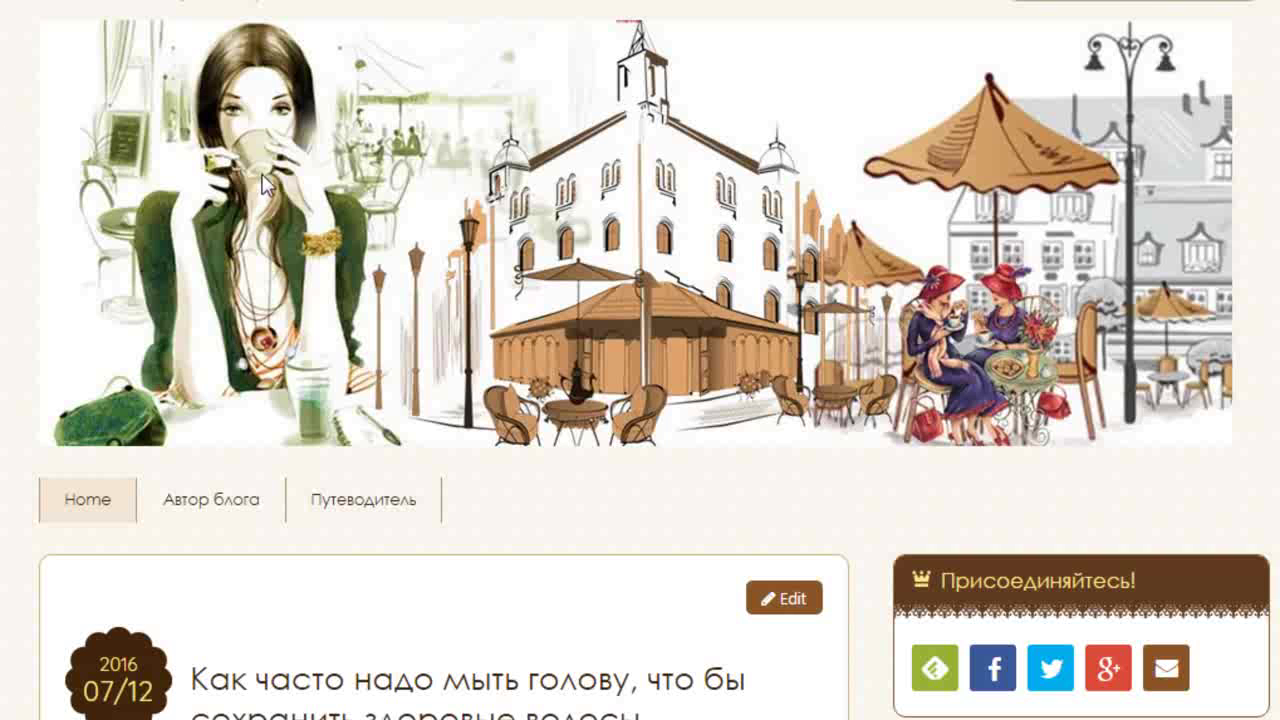
{"action": "scroll", "coordinate": [262, 183], "scroll_direction": "up", "scroll_amount": 2}
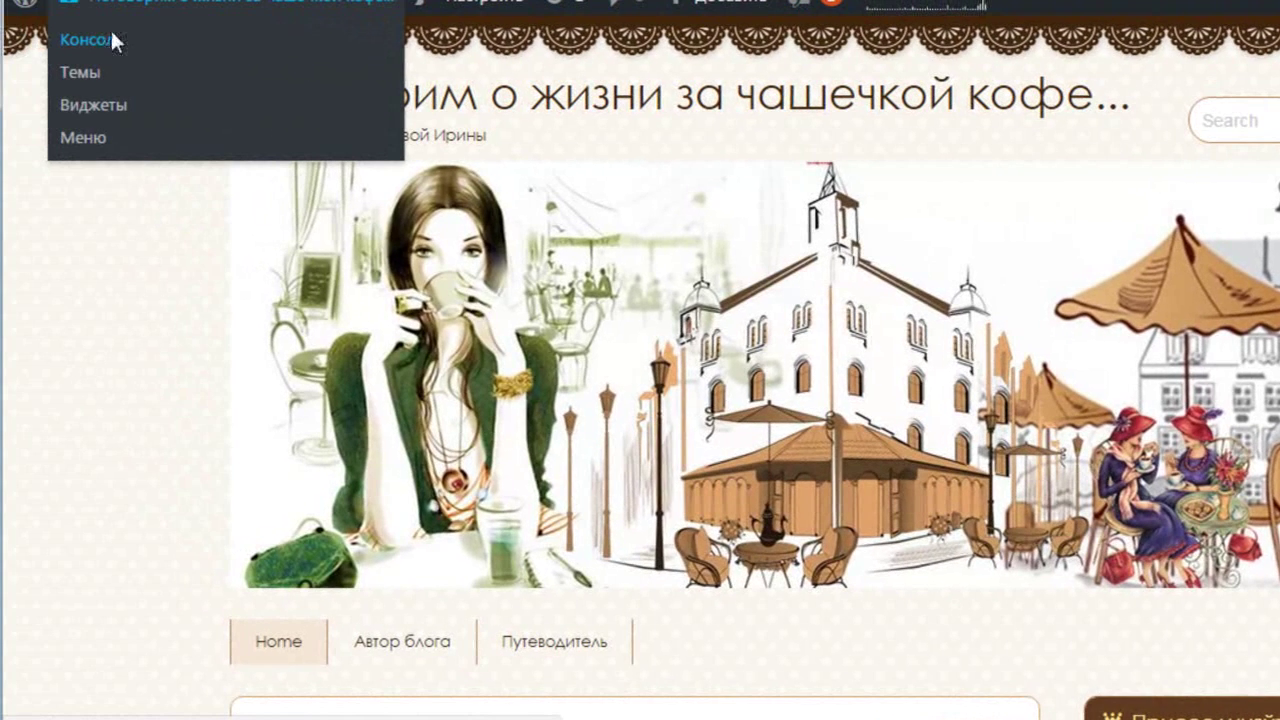
Step: Open the Better Search Replace tool in the blog's admin area on its search and replace form
{"action": "left_click", "coordinate": [105, 40]}
{"action": "mouse_move", "coordinate": [160, 398]}
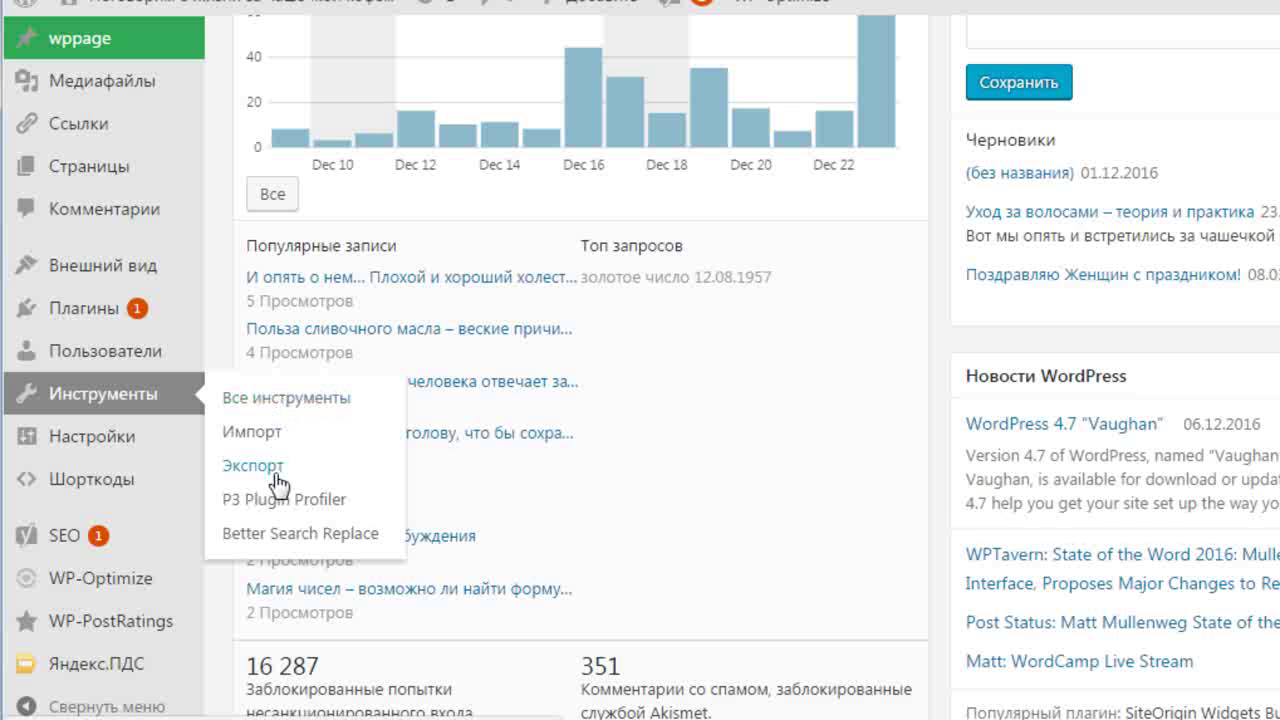
{"action": "left_click", "coordinate": [290, 541]}
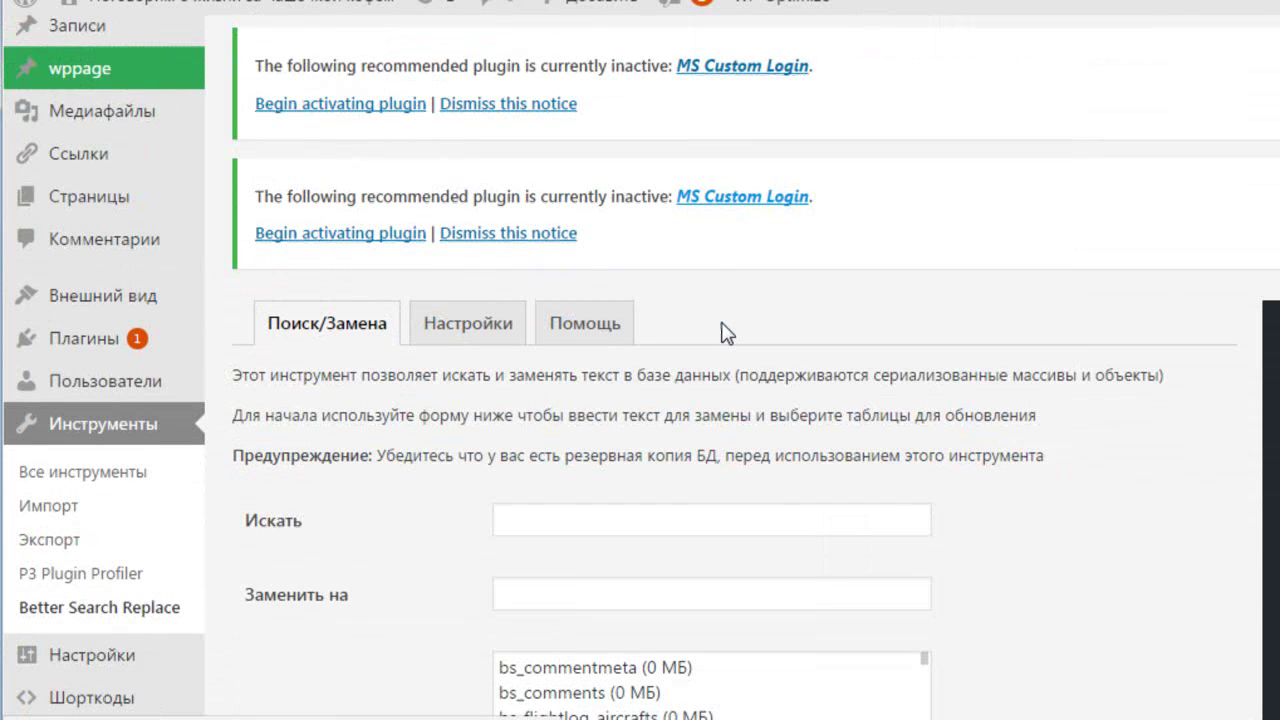
{"action": "scroll", "coordinate": [729, 331], "scroll_direction": "down", "scroll_amount": 3}
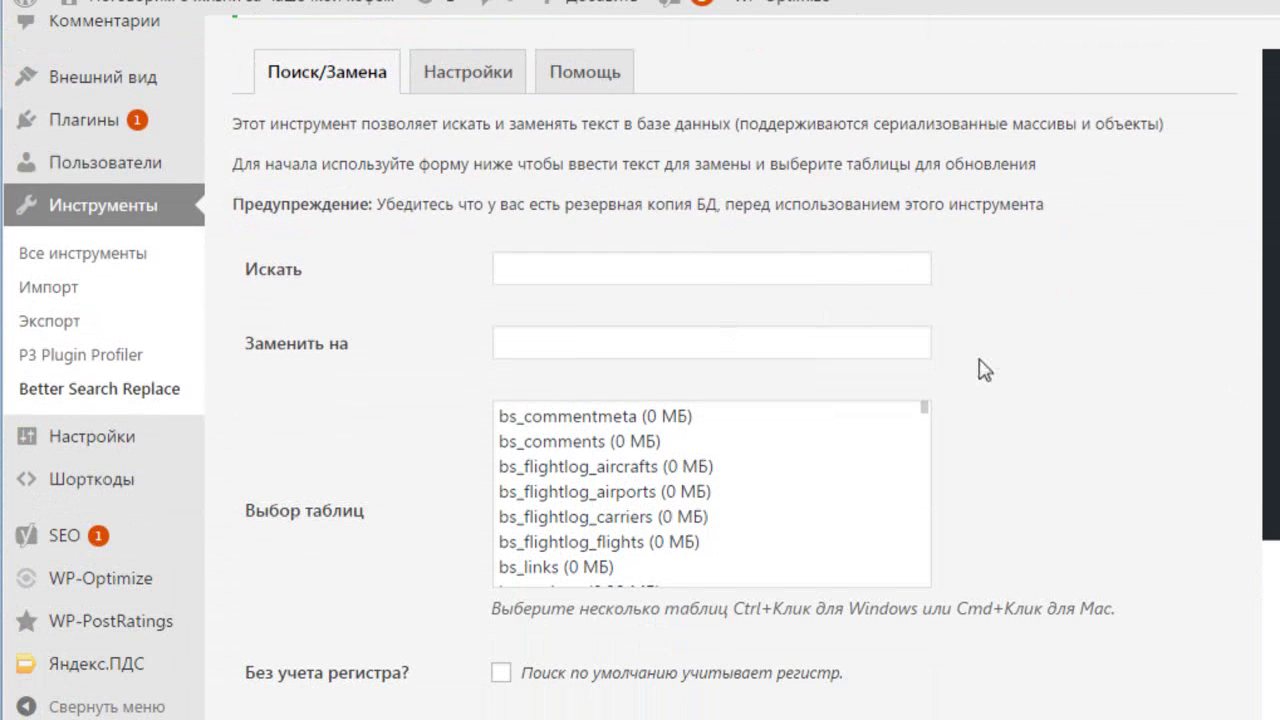
{"action": "scroll", "coordinate": [985, 370], "scroll_direction": "up", "scroll_amount": 1}
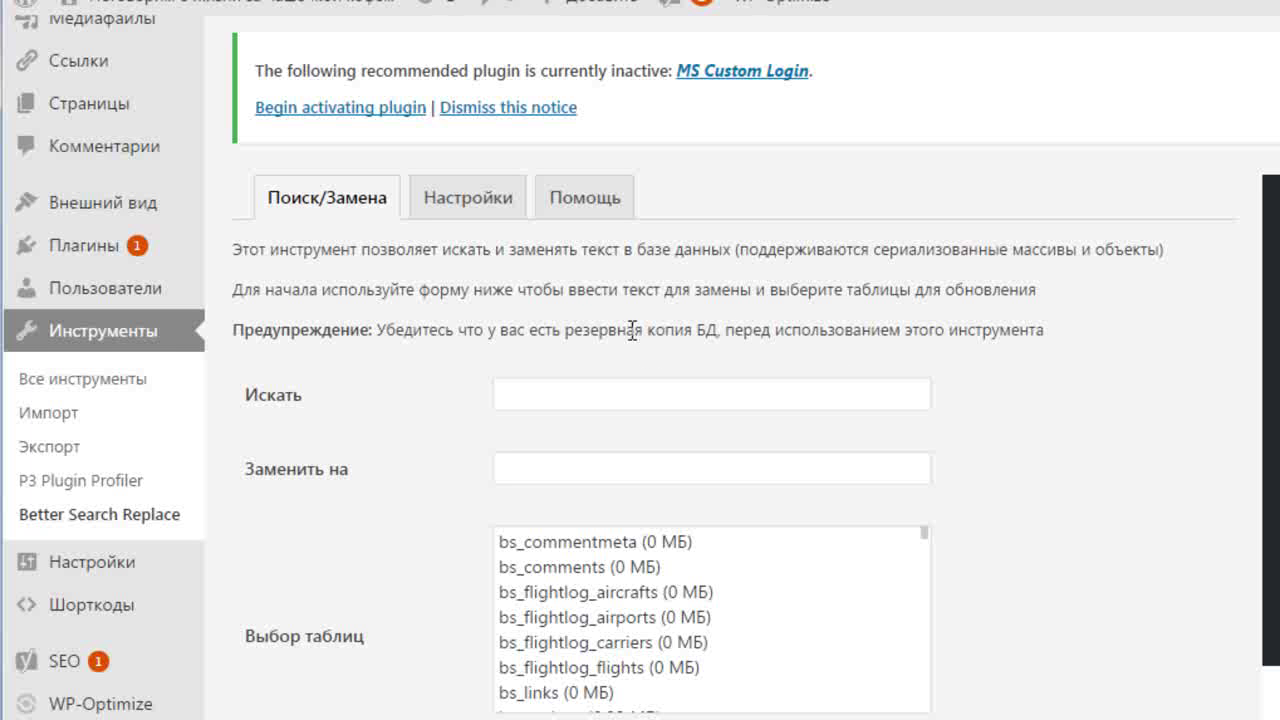
{"action": "scroll", "coordinate": [1063, 378], "scroll_direction": "down", "scroll_amount": 1}
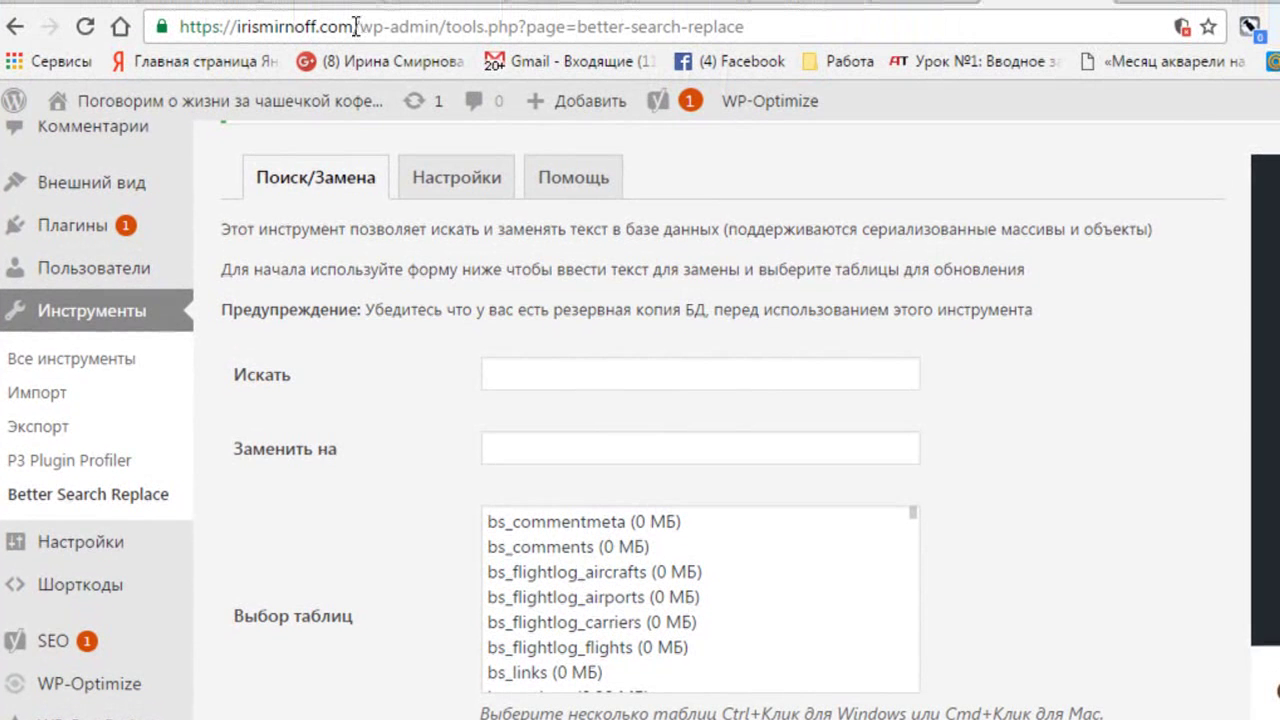
{"action": "left_click_drag", "start_coordinate": [353, 22], "coordinate": [183, 27]}
{"action": "key", "text": "ctrl+c"}
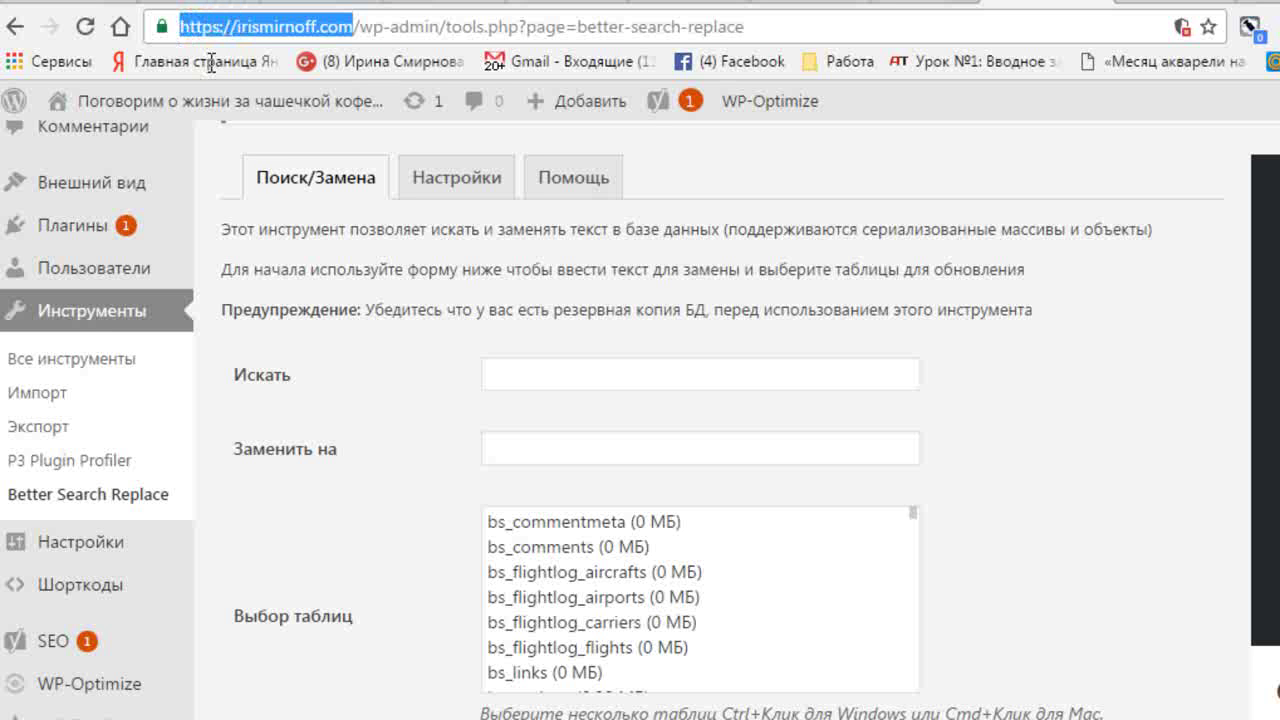
{"action": "left_click", "coordinate": [506, 373]}
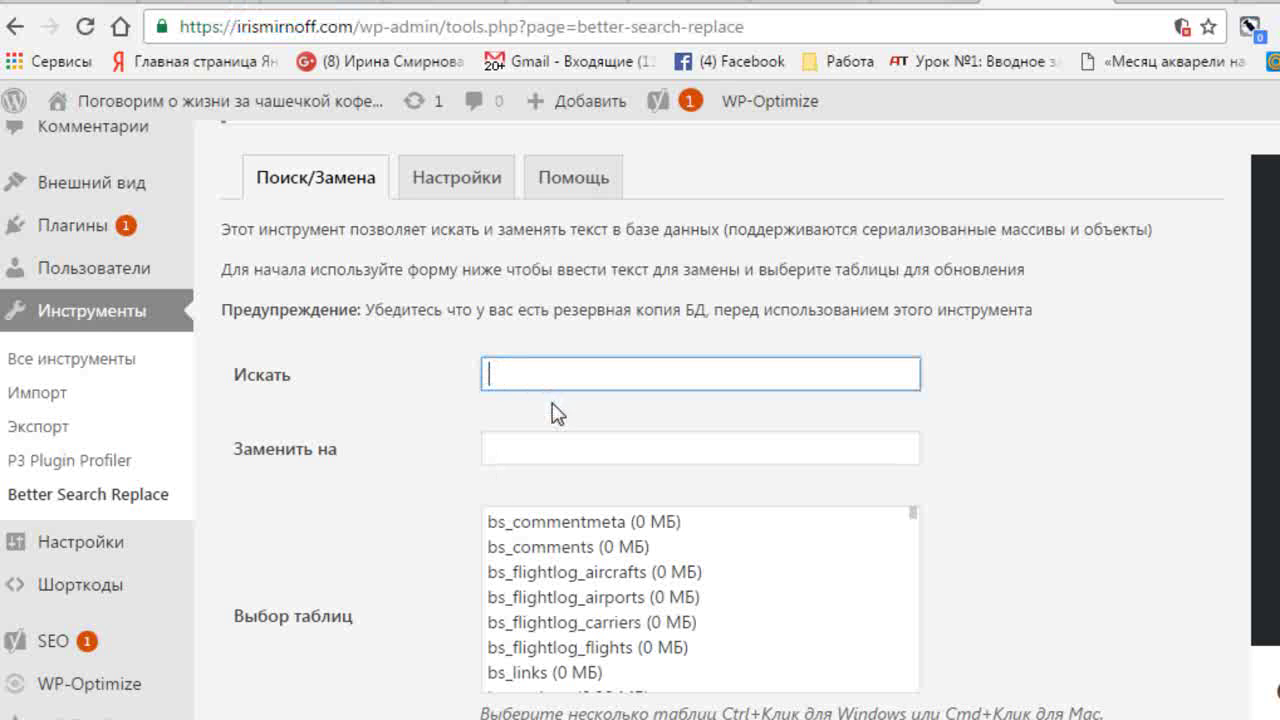
{"action": "key", "text": "ctrl+v"}
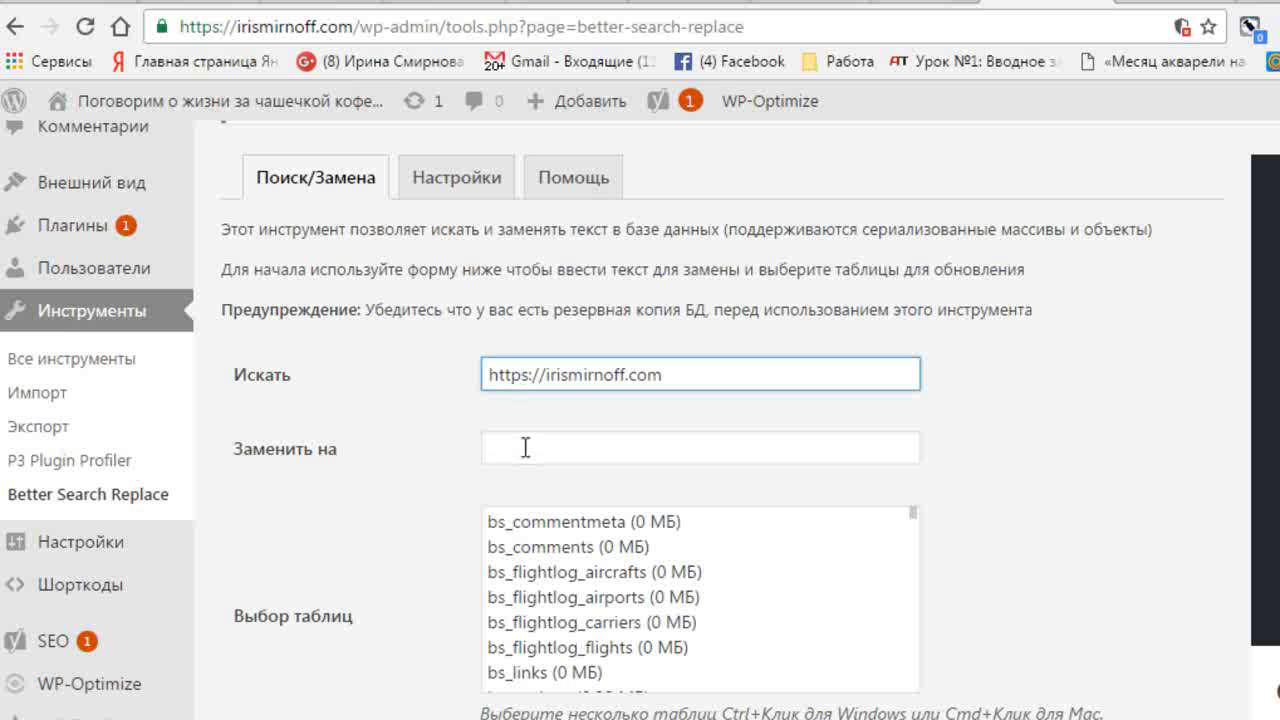
{"action": "key", "text": "Delete"}
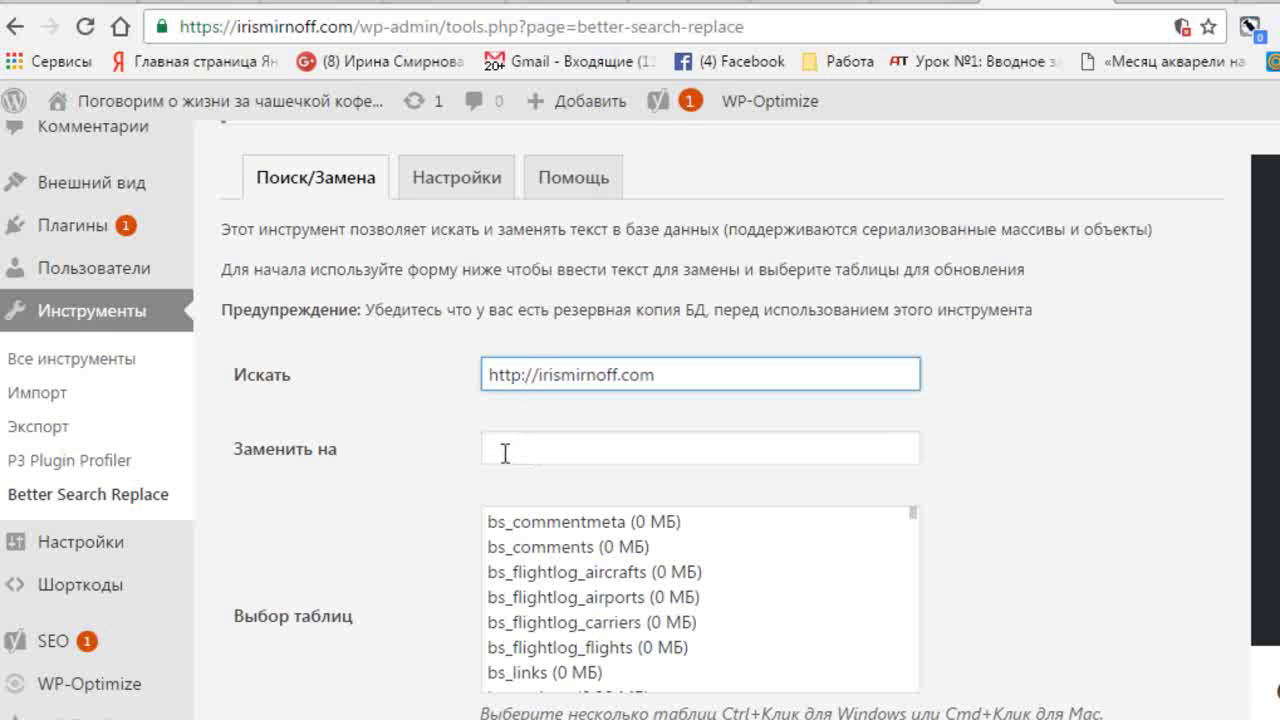
{"action": "left_click", "coordinate": [492, 447]}
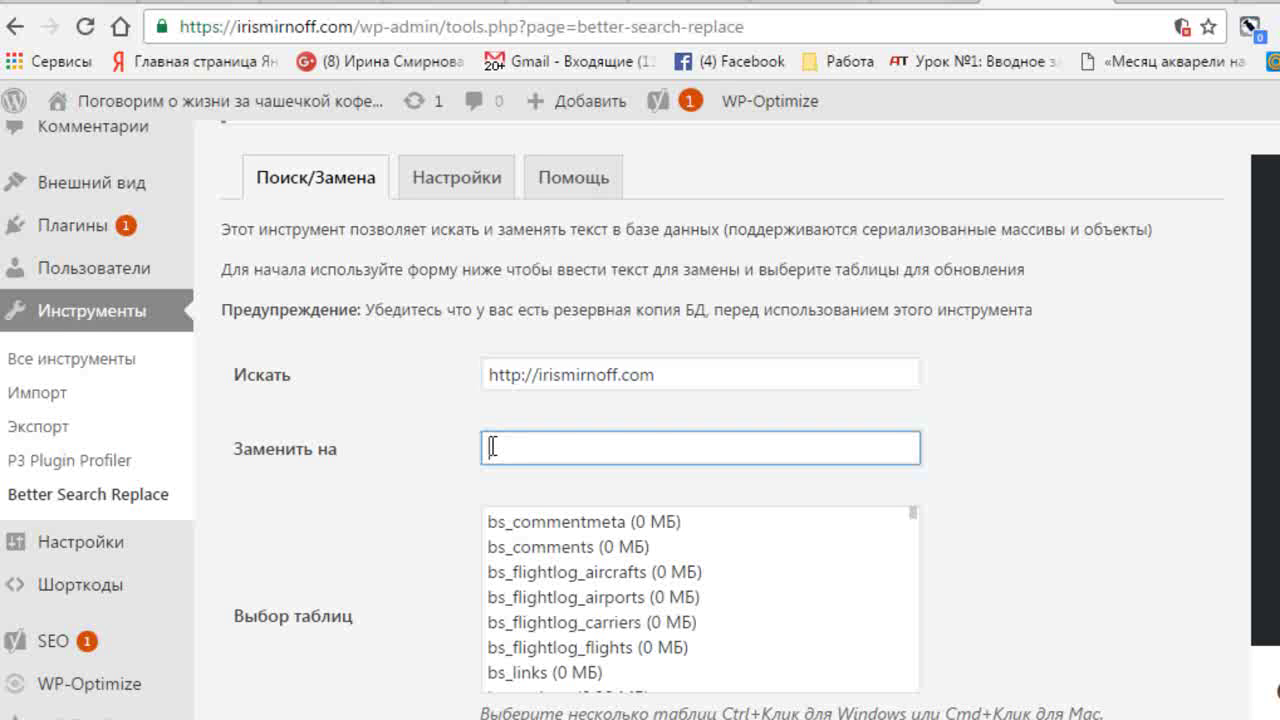
{"action": "key", "text": "ctrl+v"}
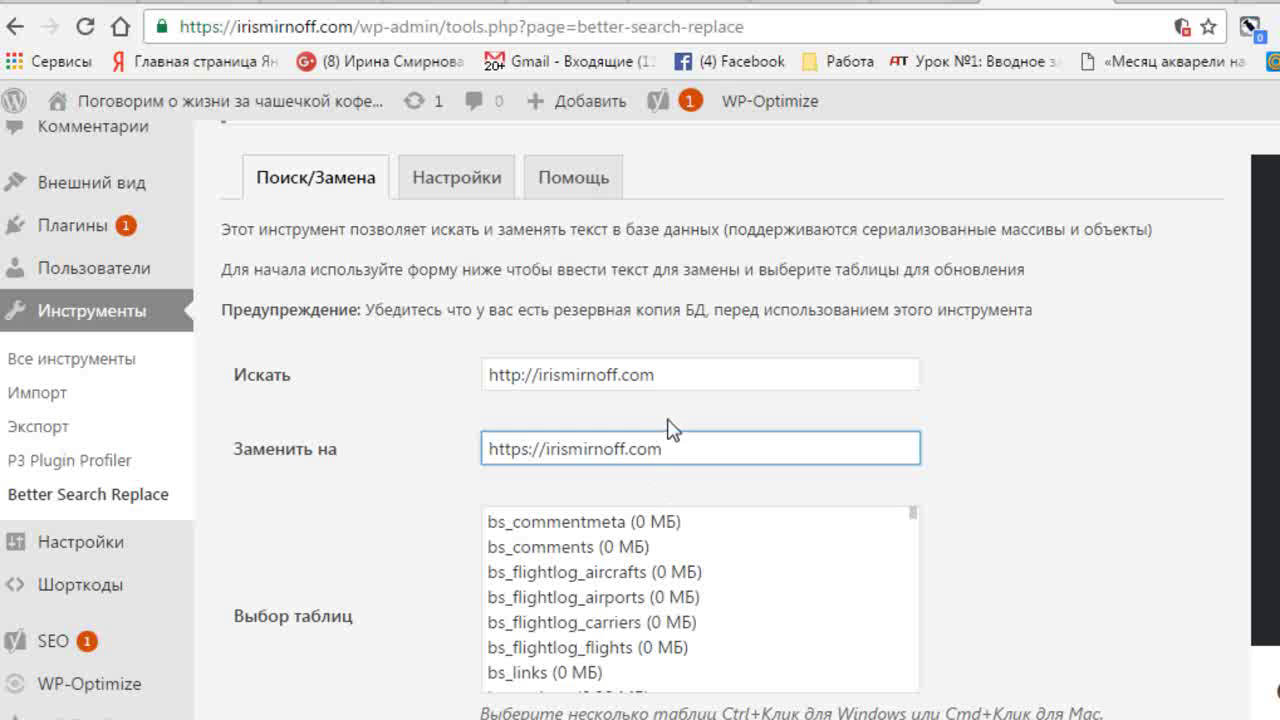
Step: Turn off the dry run option (Холостой запуск) in the Better Search Replace form
{"action": "scroll", "coordinate": [1030, 422], "scroll_direction": "down", "scroll_amount": 3}
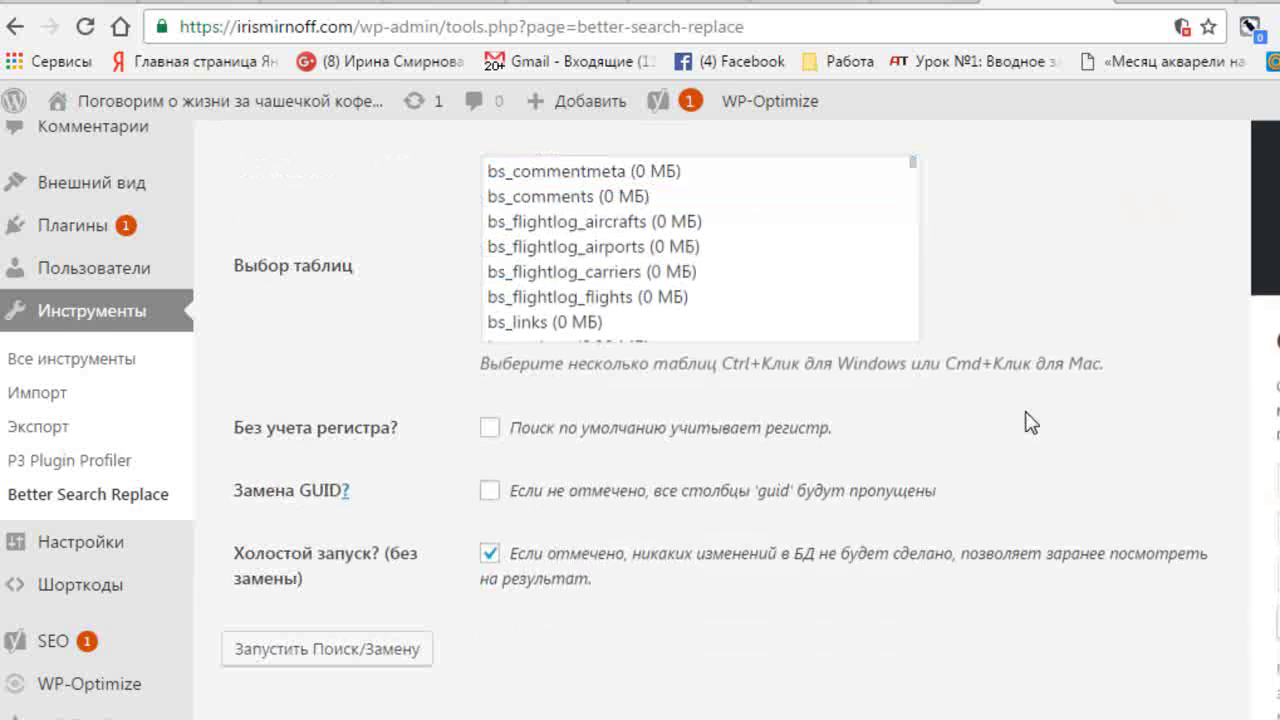
{"action": "scroll", "coordinate": [1035, 422], "scroll_direction": "up", "scroll_amount": 1}
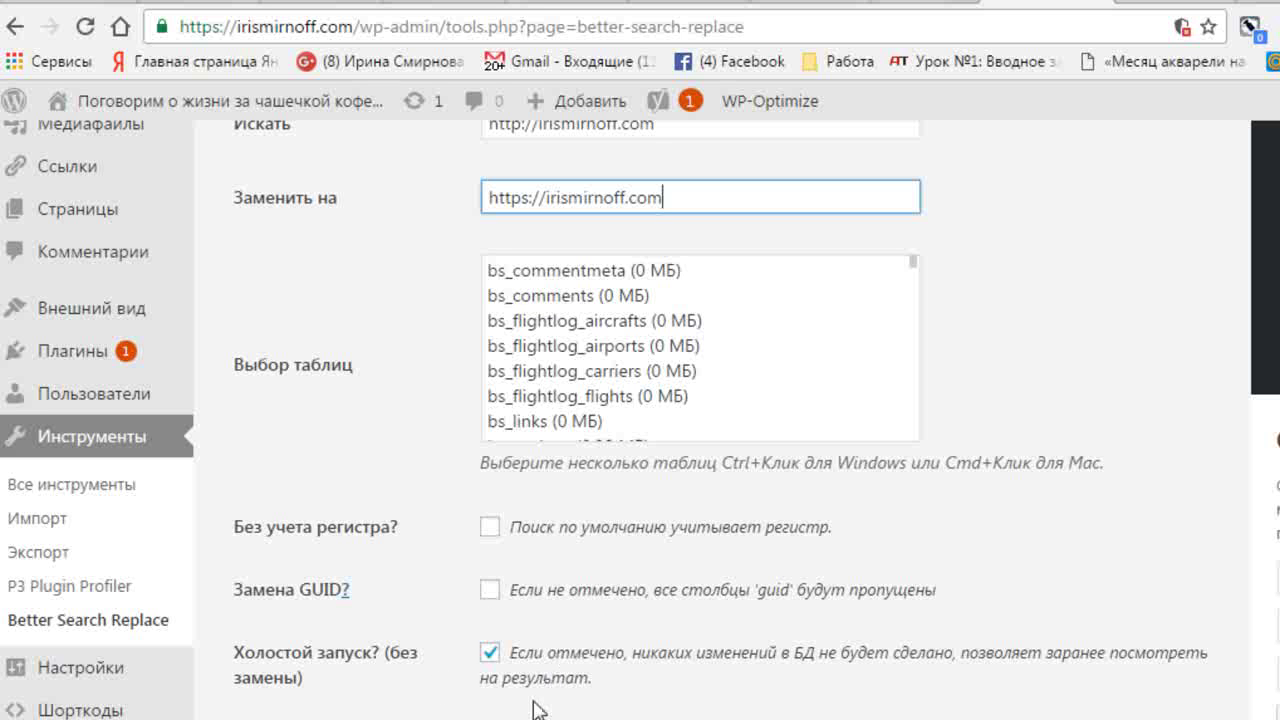
{"action": "left_click", "coordinate": [491, 657]}
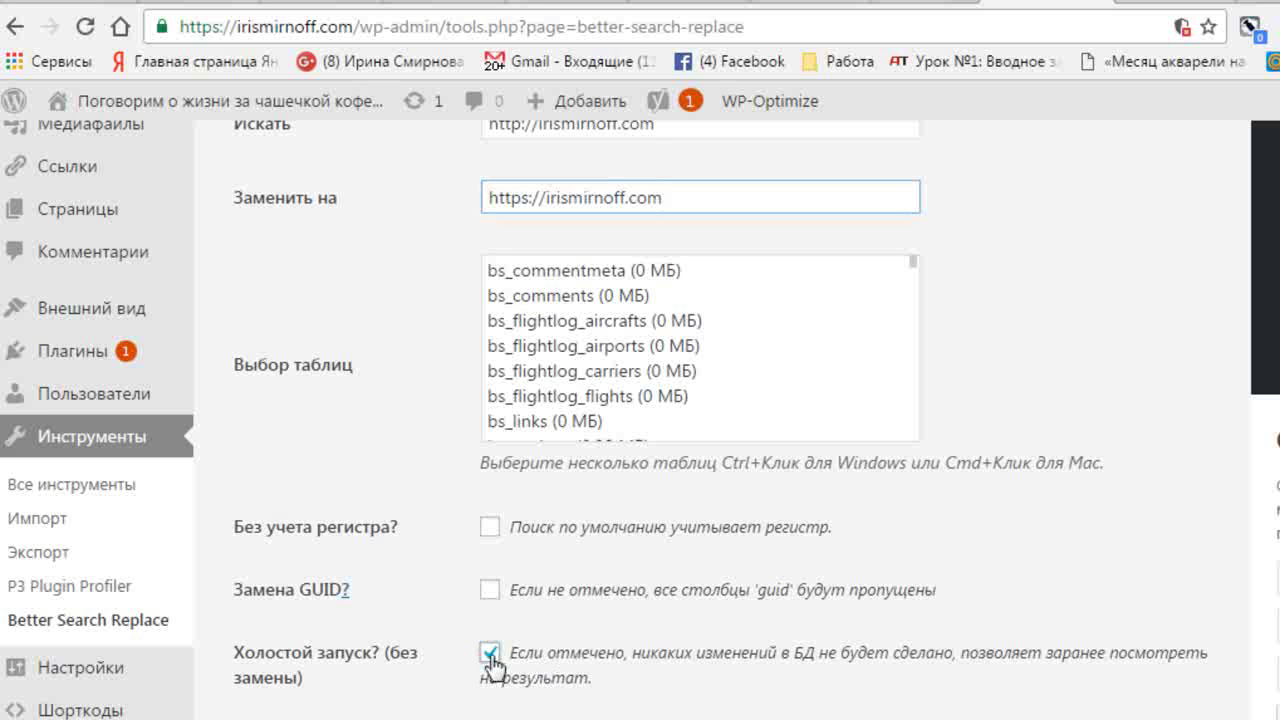
{"action": "left_click", "coordinate": [490, 653]}
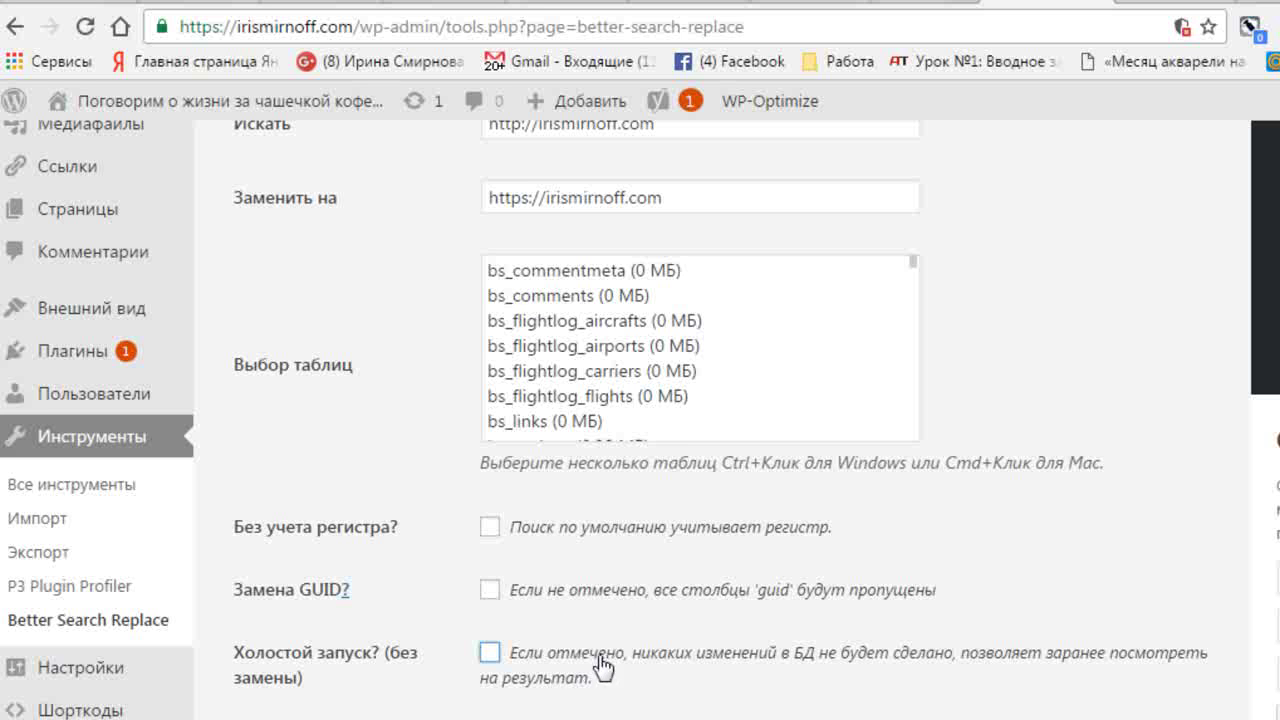
Step: Select all database tables in the table list, from bs_commentmeta through wt_wp_rp_tags
{"action": "left_click", "coordinate": [607, 275]}
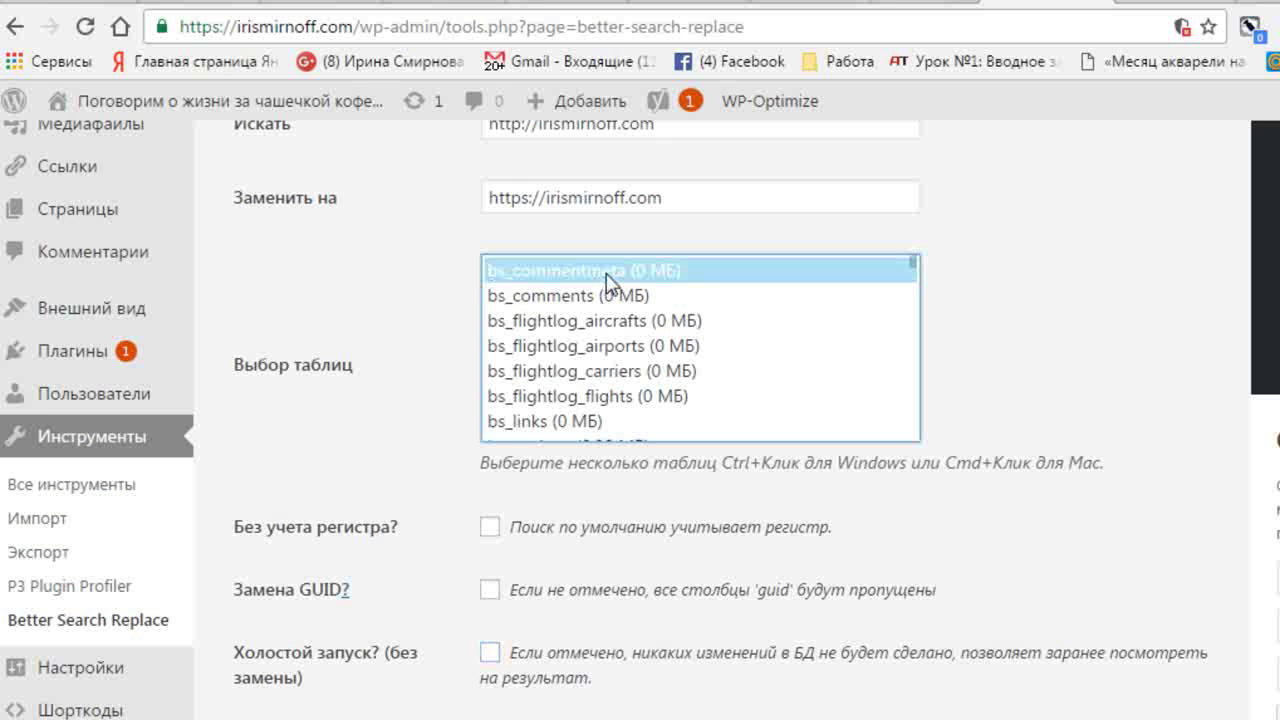
{"action": "key", "text": "shift+Down"}
{"action": "key", "text": "shift+Down"}
{"action": "key", "text": "shift+Down"}
{"action": "key", "text": "shift+Down"}
{"action": "key", "text": "shift+Down"}
{"action": "key", "text": "shift+Down"}
{"action": "key", "text": "shift+Down"}
{"action": "key", "text": "shift+Down"}
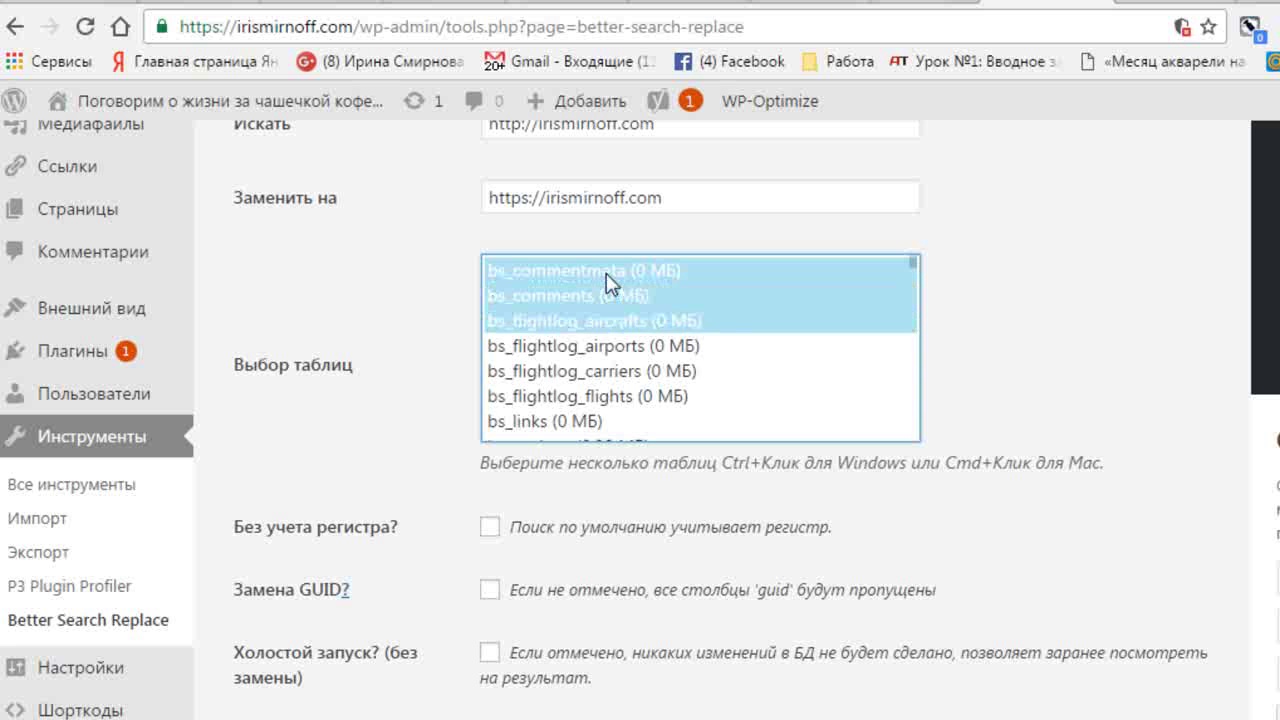
{"action": "key", "text": "shift+Down"}
{"action": "key", "text": "shift+Down"}
{"action": "key", "text": "shift+Down"}
{"action": "key", "text": "shift+Down"}
{"action": "key", "text": "shift+Down"}
{"action": "key", "text": "shift+Down"}
{"action": "key", "text": "shift+Down"}
{"action": "key", "text": "shift+Down"}
{"action": "key", "text": "shift+Down"}
{"action": "key", "text": "shift+Down"}
{"action": "key", "text": "shift+Down"}
{"action": "key", "text": "shift+Down"}
{"action": "key", "text": "shift+Down"}
{"action": "key", "text": "shift+Down"}
{"action": "key", "text": "shift+Down"}
{"action": "key", "text": "shift+Down"}
{"action": "key", "text": "shift+Down"}
{"action": "key", "text": "shift+Down"}
{"action": "key", "text": "shift+Down"}
{"action": "key", "text": "shift+Down"}
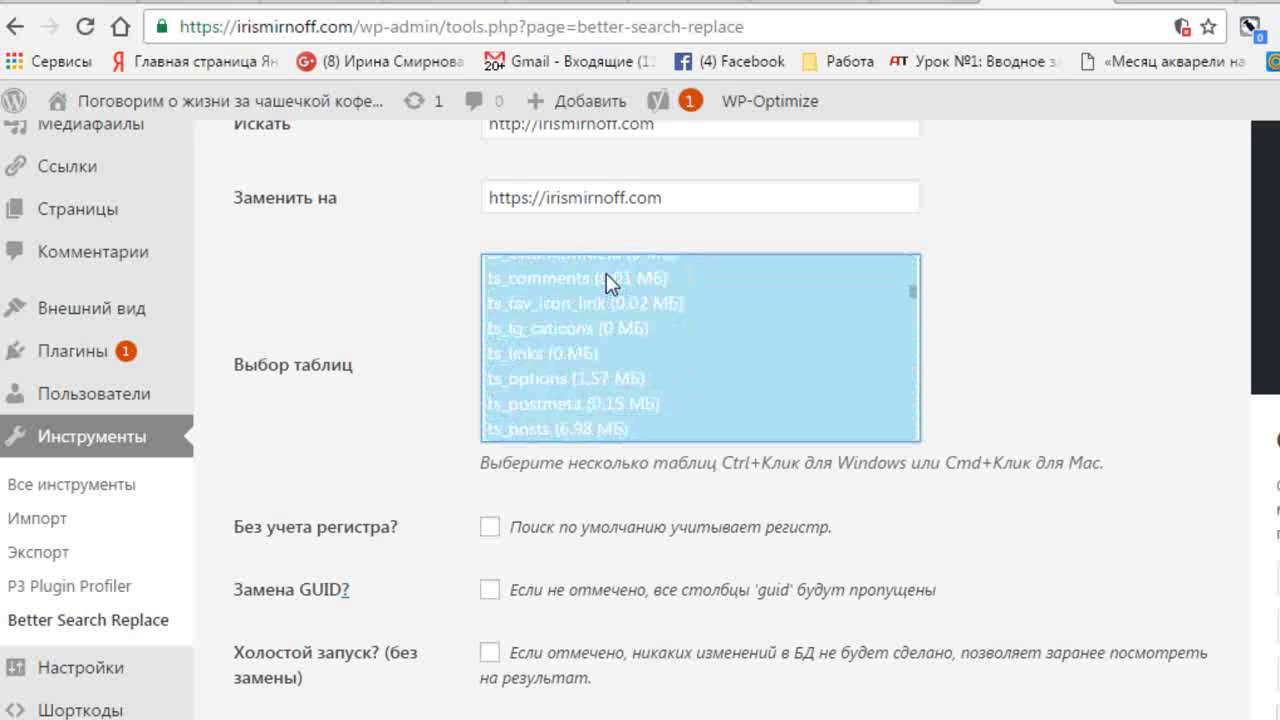
{"action": "key", "text": "shift+Down"}
{"action": "key", "text": "shift+Down"}
{"action": "key", "text": "shift+Down"}
{"action": "key", "text": "shift+Down"}
{"action": "key", "text": "shift+Down"}
{"action": "key", "text": "shift+Down"}
{"action": "key", "text": "shift+Down"}
{"action": "key", "text": "shift+Down"}
{"action": "key", "text": "shift+Down"}
{"action": "key", "text": "shift+Down"}
{"action": "key", "text": "shift+Down"}
{"action": "key", "text": "shift+Down"}
{"action": "key", "text": "shift+Down"}
{"action": "key", "text": "shift+Down"}
{"action": "key", "text": "shift+Down"}
{"action": "key", "text": "shift+Down"}
{"action": "key", "text": "shift+Down"}
{"action": "key", "text": "shift+Down"}
{"action": "key", "text": "shift+Down"}
{"action": "key", "text": "shift+Down"}
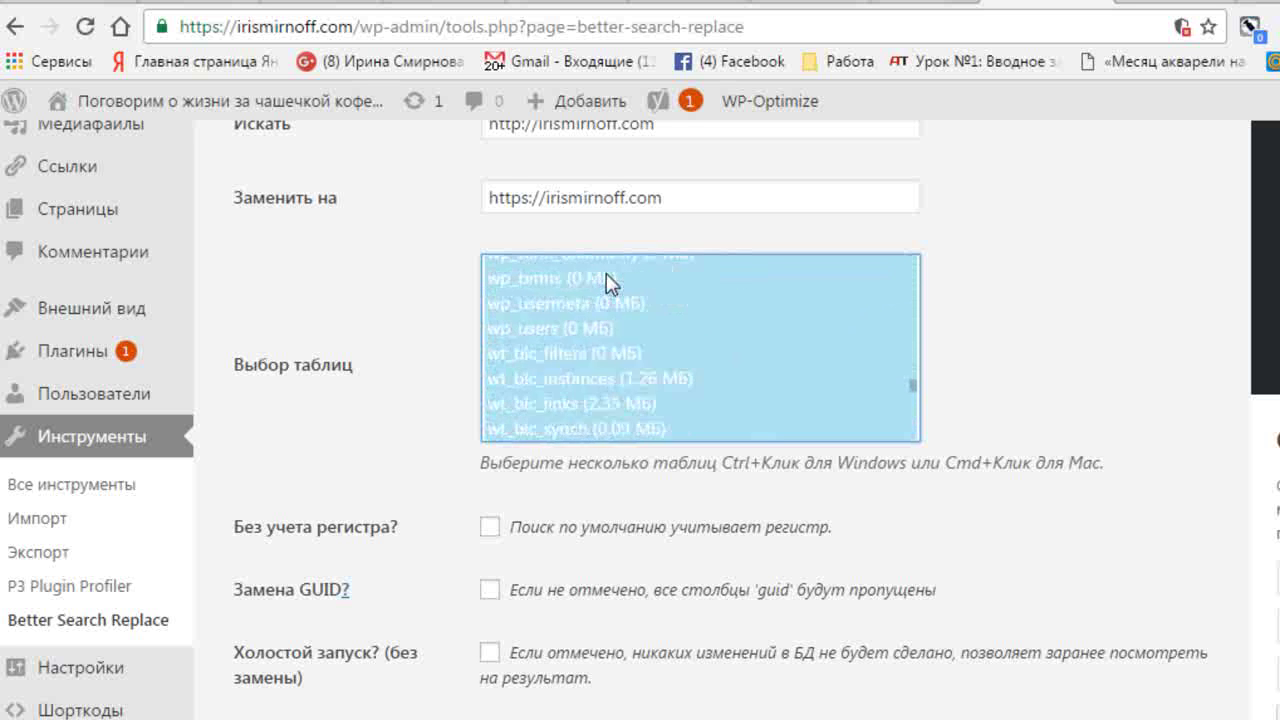
{"action": "key", "text": "shift+Down"}
{"action": "key", "text": "shift+Down"}
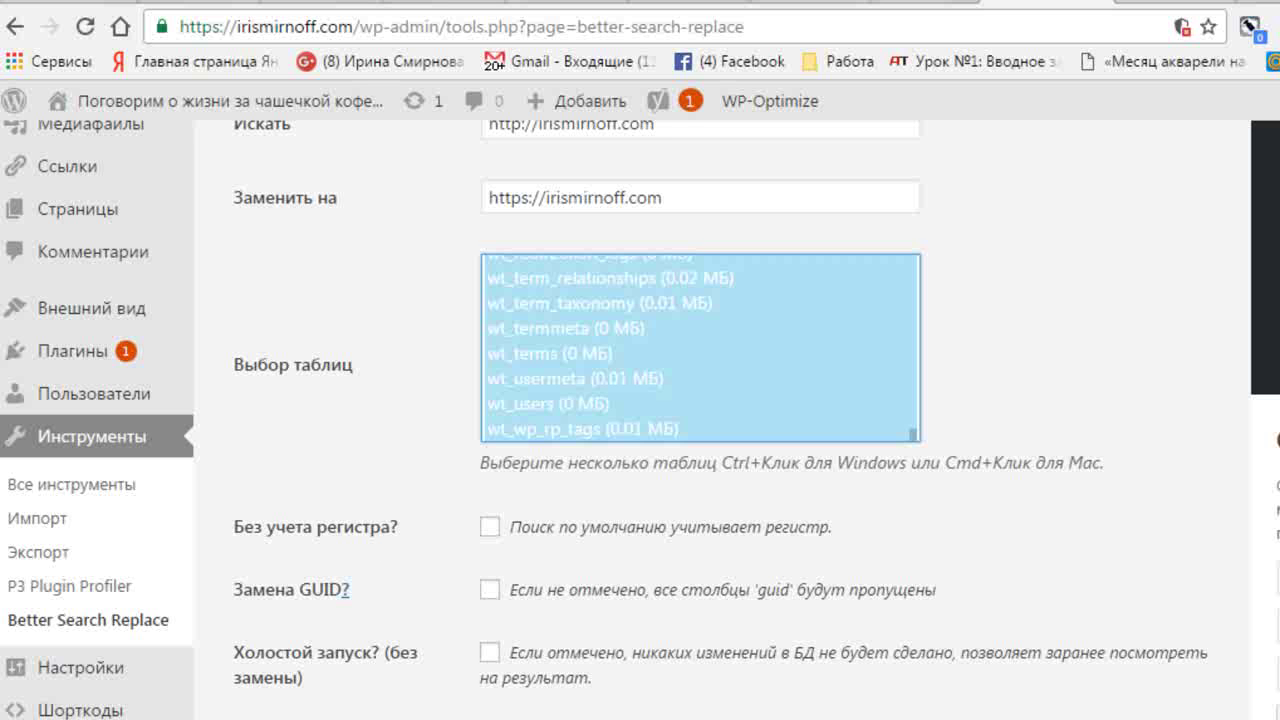
Step: Run the search and replace on the selected tables and log back in to the admin area with the filled-in credentials
{"action": "scroll", "coordinate": [1086, 394], "scroll_direction": "down", "scroll_amount": 2}
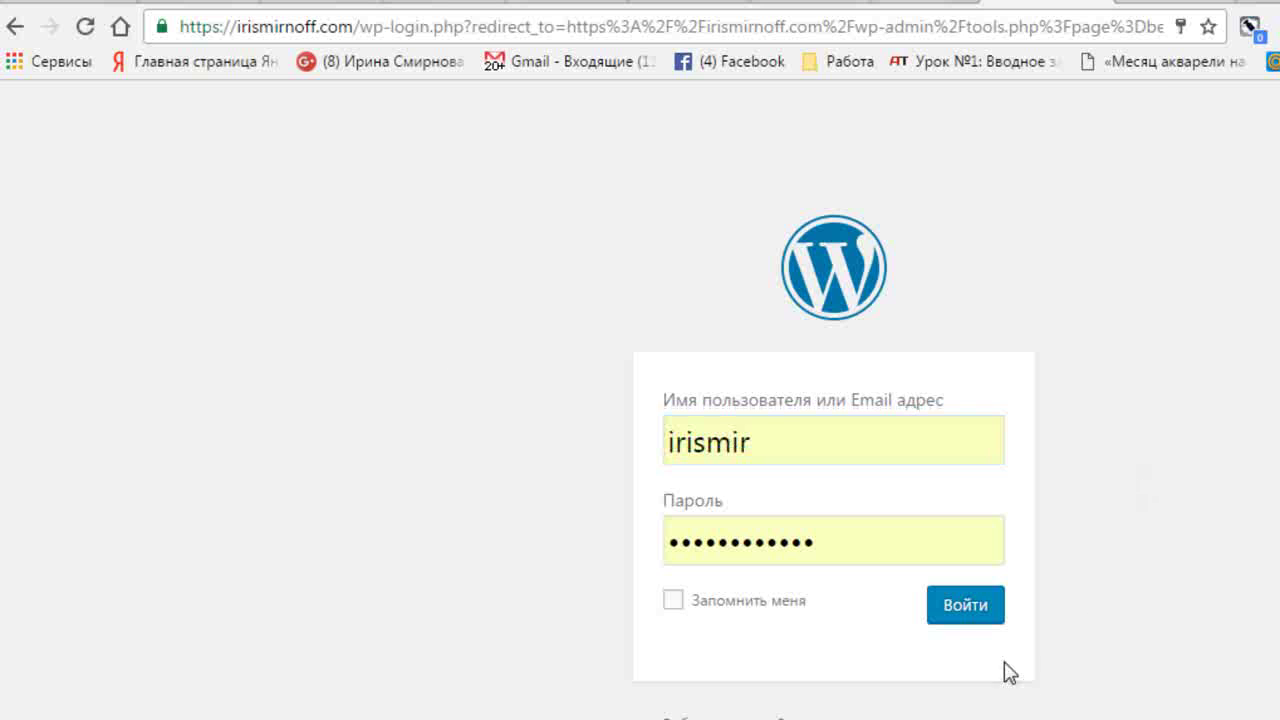
{"action": "left_click", "coordinate": [963, 612]}
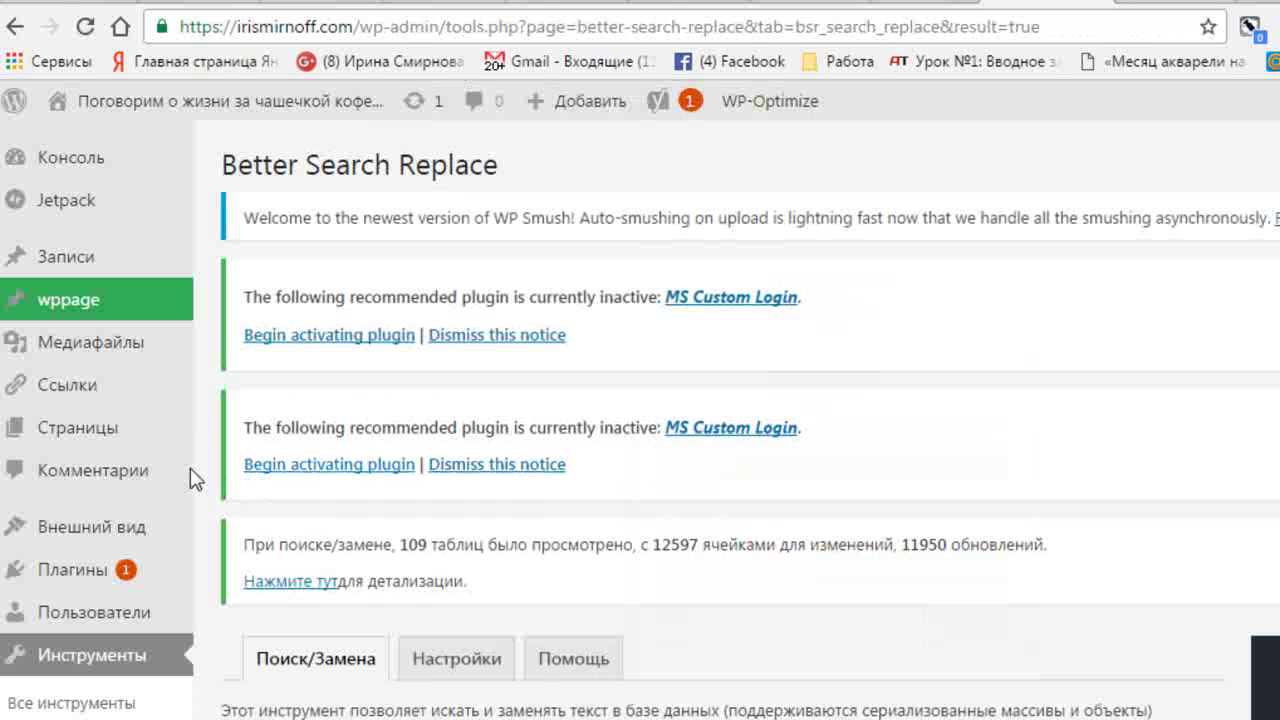
Step: Open the public blog and check the secure connection on its home page and the Путеводитель page
{"action": "mouse_move", "coordinate": [150, 112]}
{"action": "left_click", "coordinate": [135, 148]}
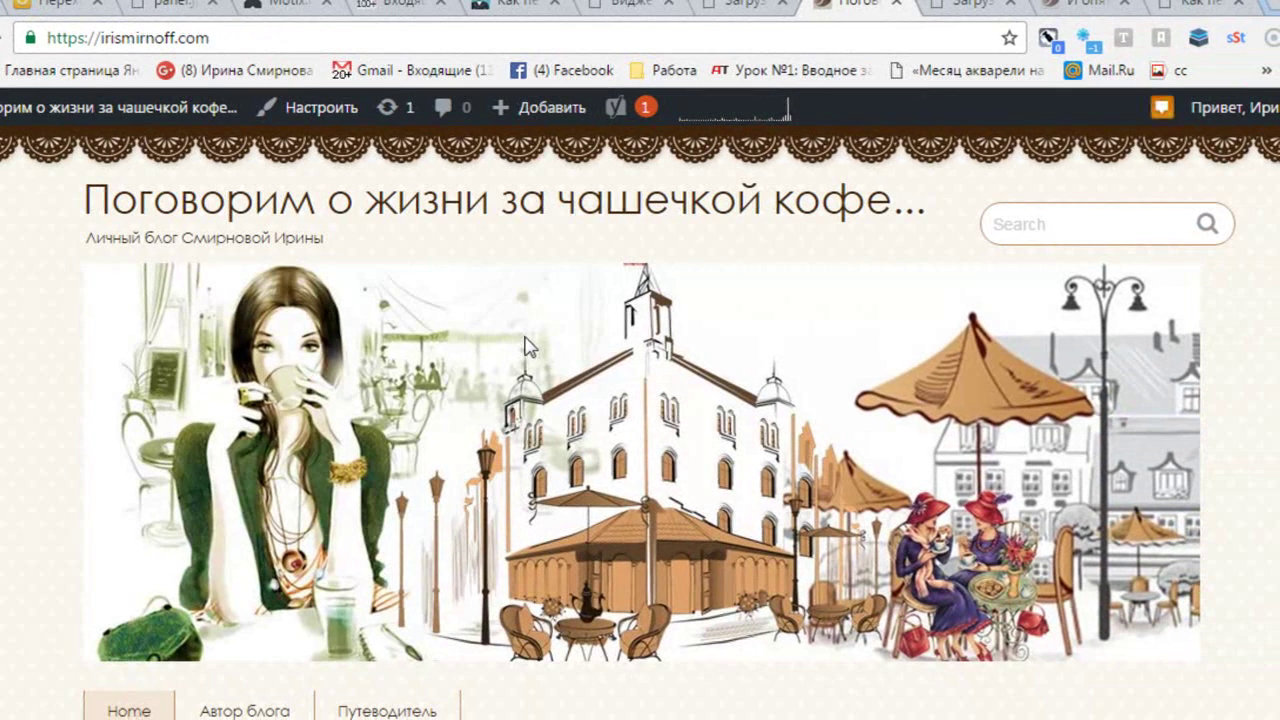
{"action": "scroll", "coordinate": [527, 347], "scroll_direction": "down", "scroll_amount": 1}
{"action": "scroll", "coordinate": [440, 405], "scroll_direction": "up", "scroll_amount": 1}
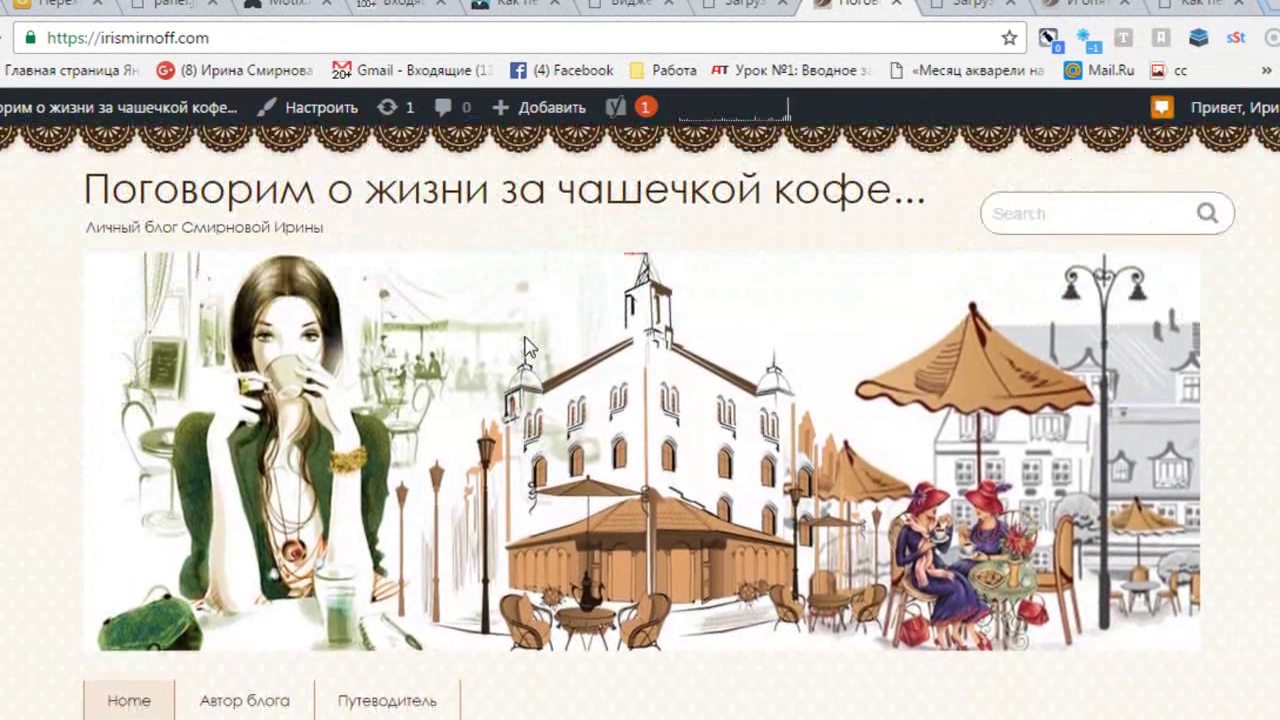
{"action": "scroll", "coordinate": [360, 462], "scroll_direction": "down", "scroll_amount": 2}
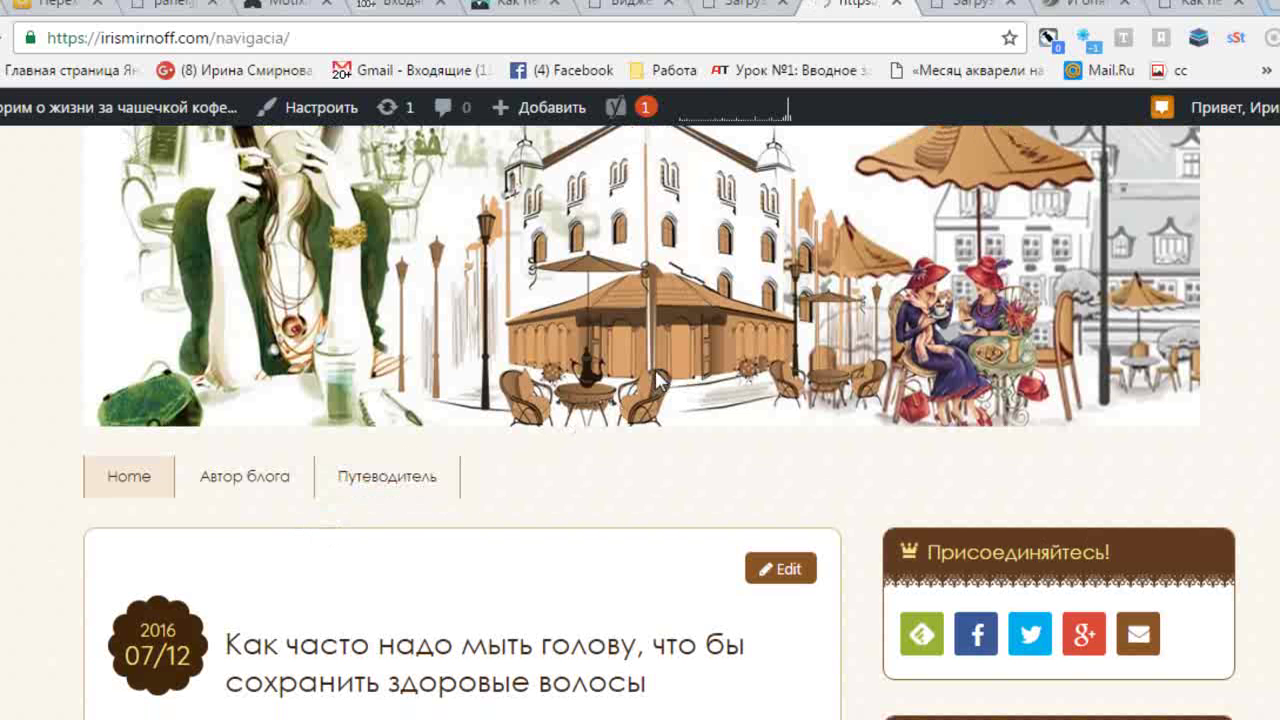
{"action": "scroll", "coordinate": [652, 372], "scroll_direction": "down", "scroll_amount": 8}
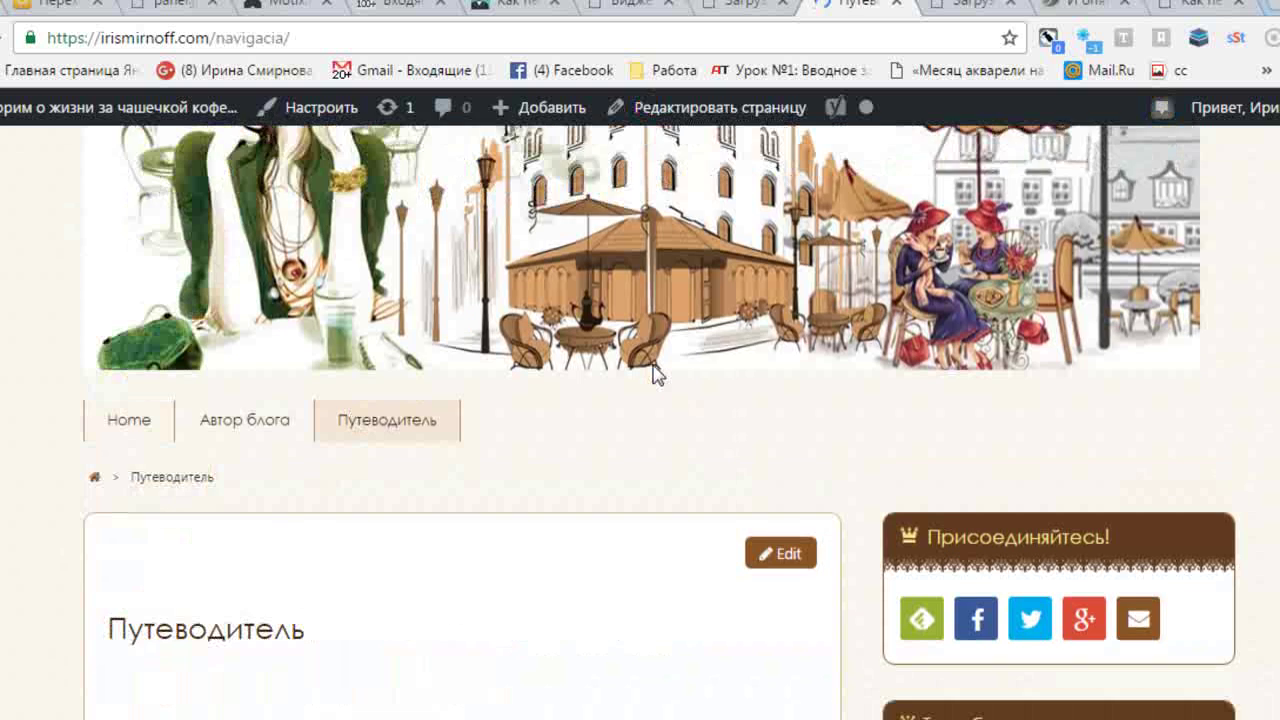
{"action": "scroll", "coordinate": [652, 372], "scroll_direction": "down", "scroll_amount": 3}
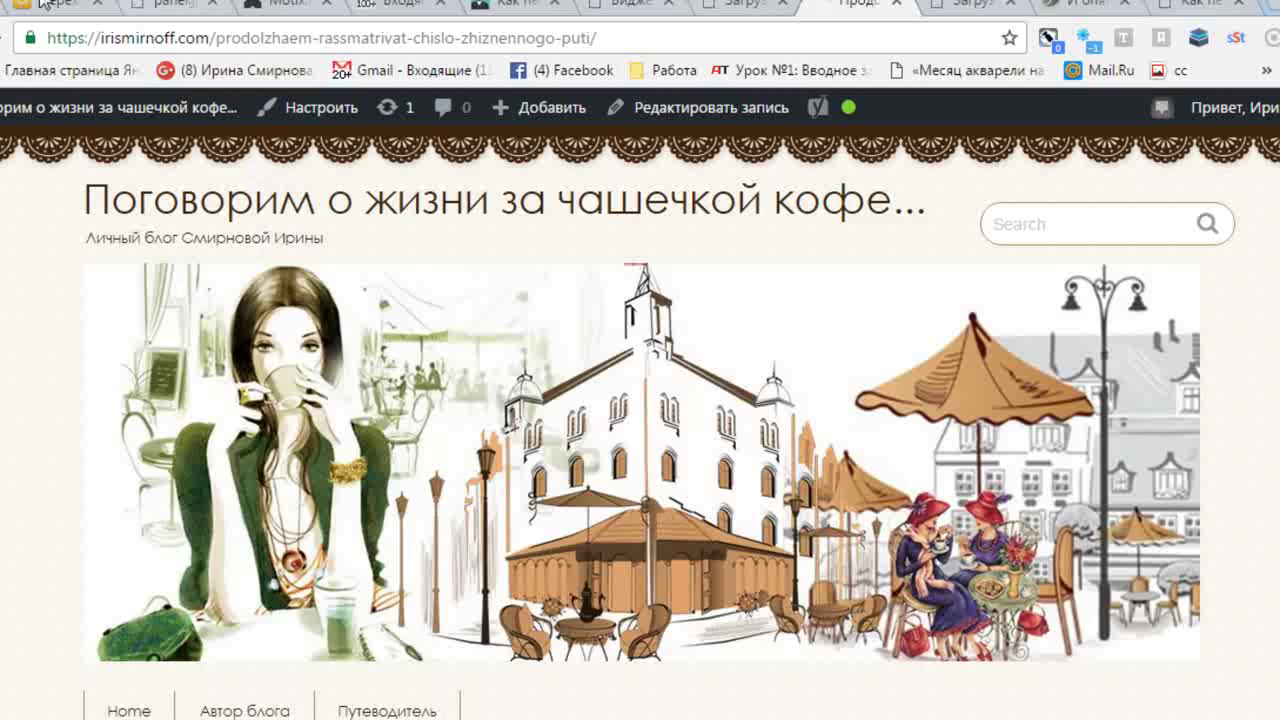
Step: Look through the opened life path number post down to its end and open the neighbouring post about calculating the “золотое” число
{"action": "scroll", "coordinate": [520, 345], "scroll_direction": "down", "scroll_amount": 6}
{"action": "scroll", "coordinate": [525, 350], "scroll_direction": "down", "scroll_amount": 15}
{"action": "scroll", "coordinate": [523, 357], "scroll_direction": "down", "scroll_amount": 20}
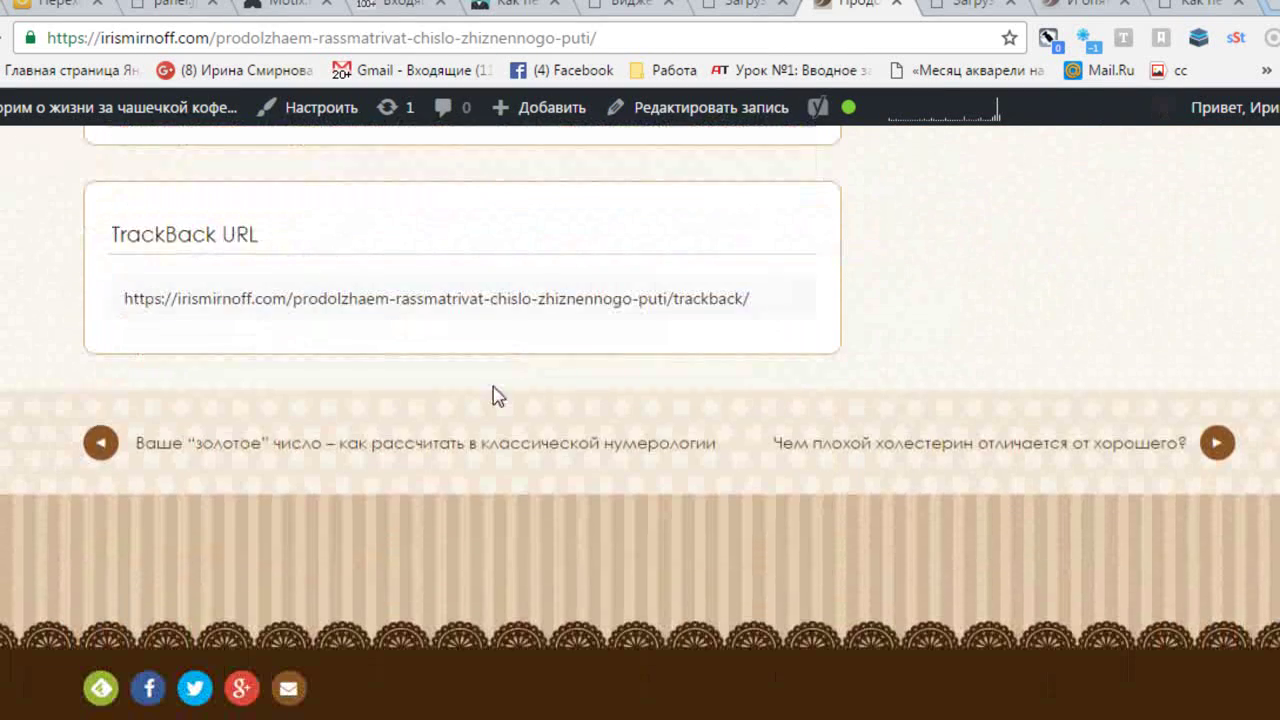
{"action": "left_click", "coordinate": [429, 443]}
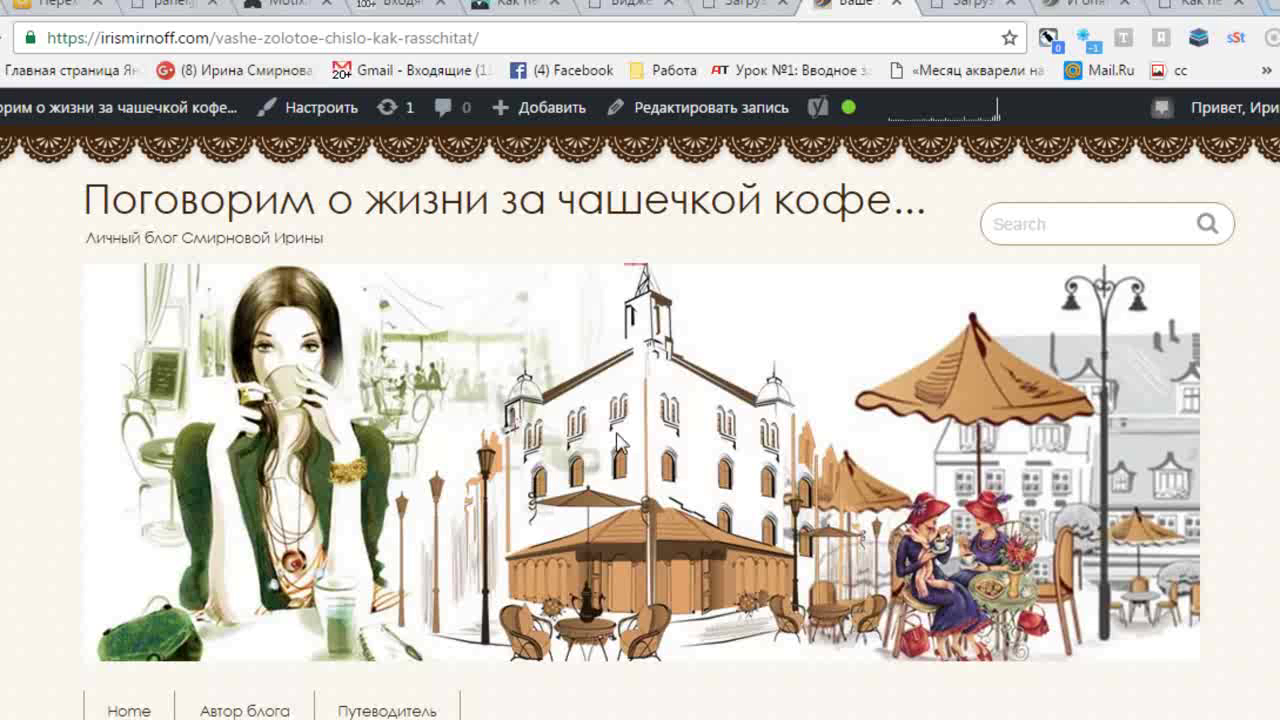
Step: Return to the blog's admin dashboard and open the list of installed plugins
{"action": "mouse_move", "coordinate": [30, 107]}
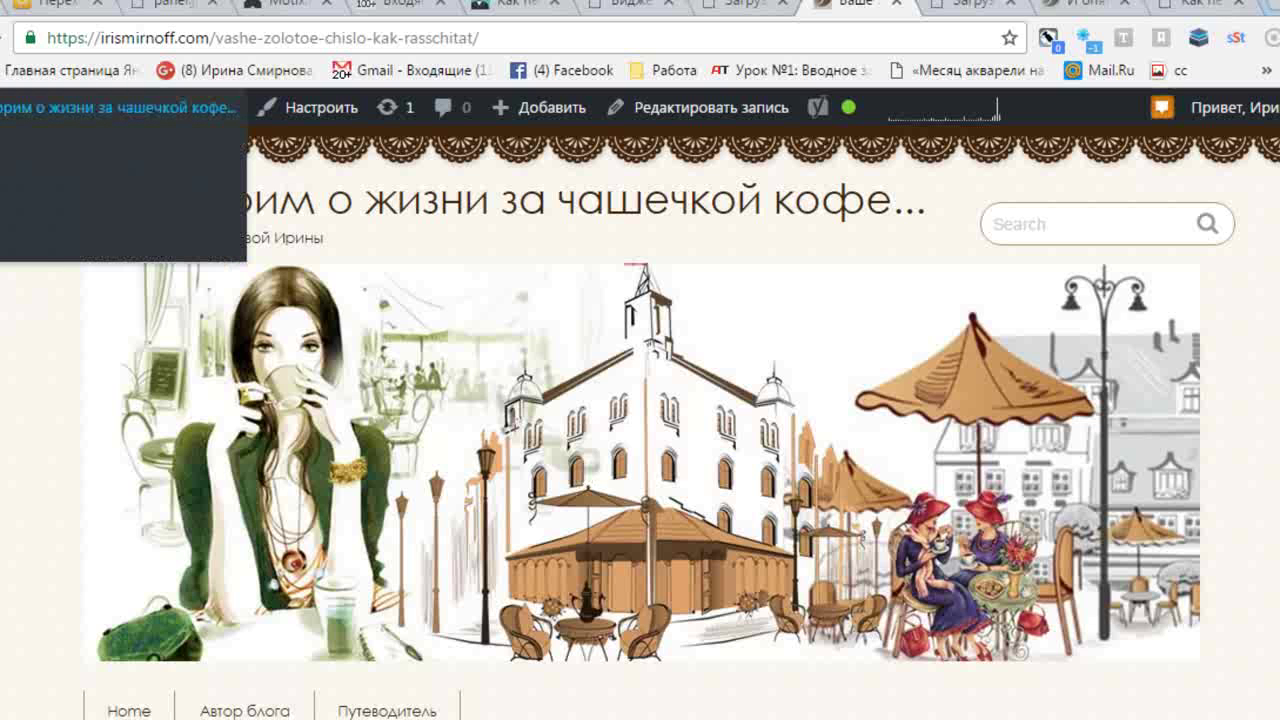
{"action": "left_click", "coordinate": [30, 107]}
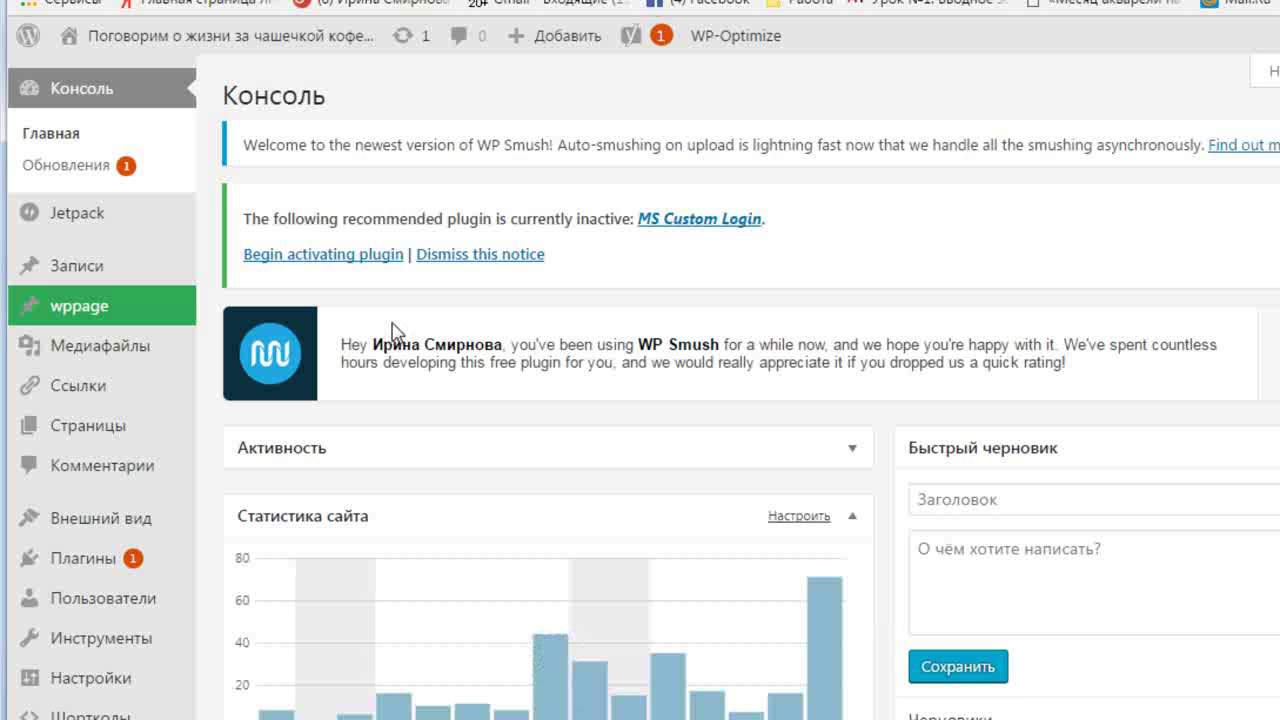
{"action": "scroll", "coordinate": [392, 330], "scroll_direction": "down", "scroll_amount": 4}
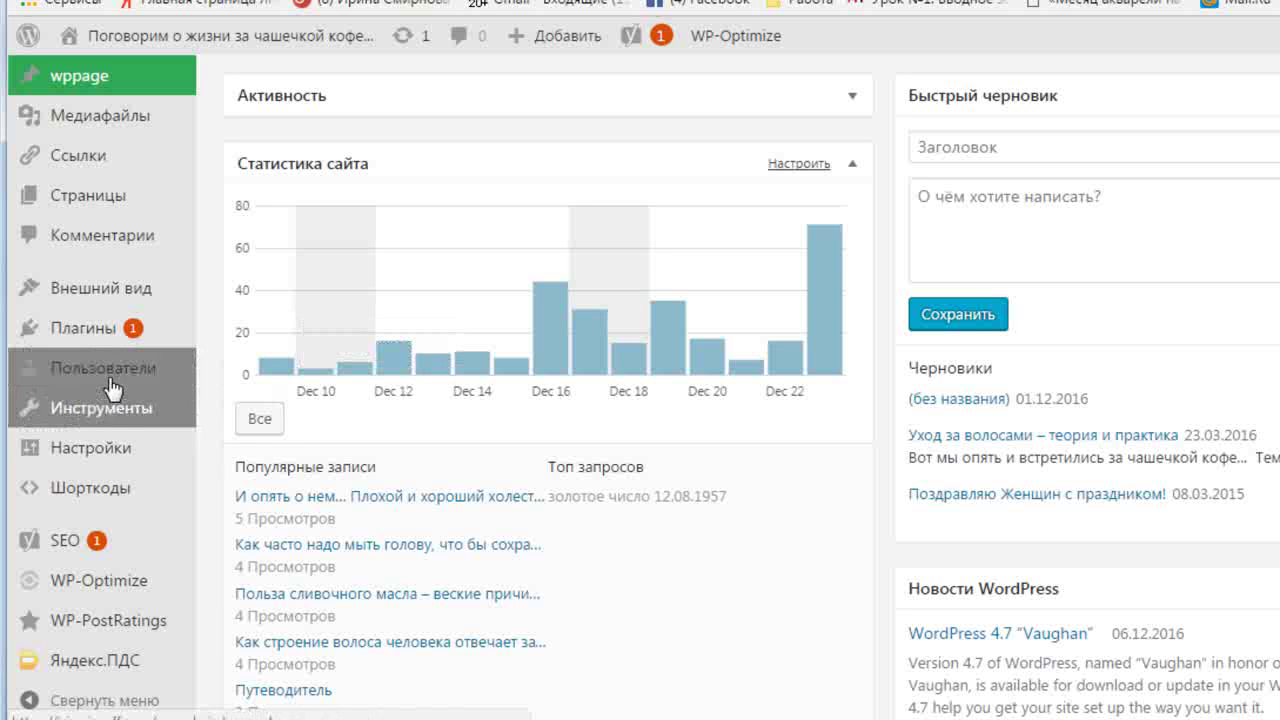
{"action": "mouse_move", "coordinate": [110, 343]}
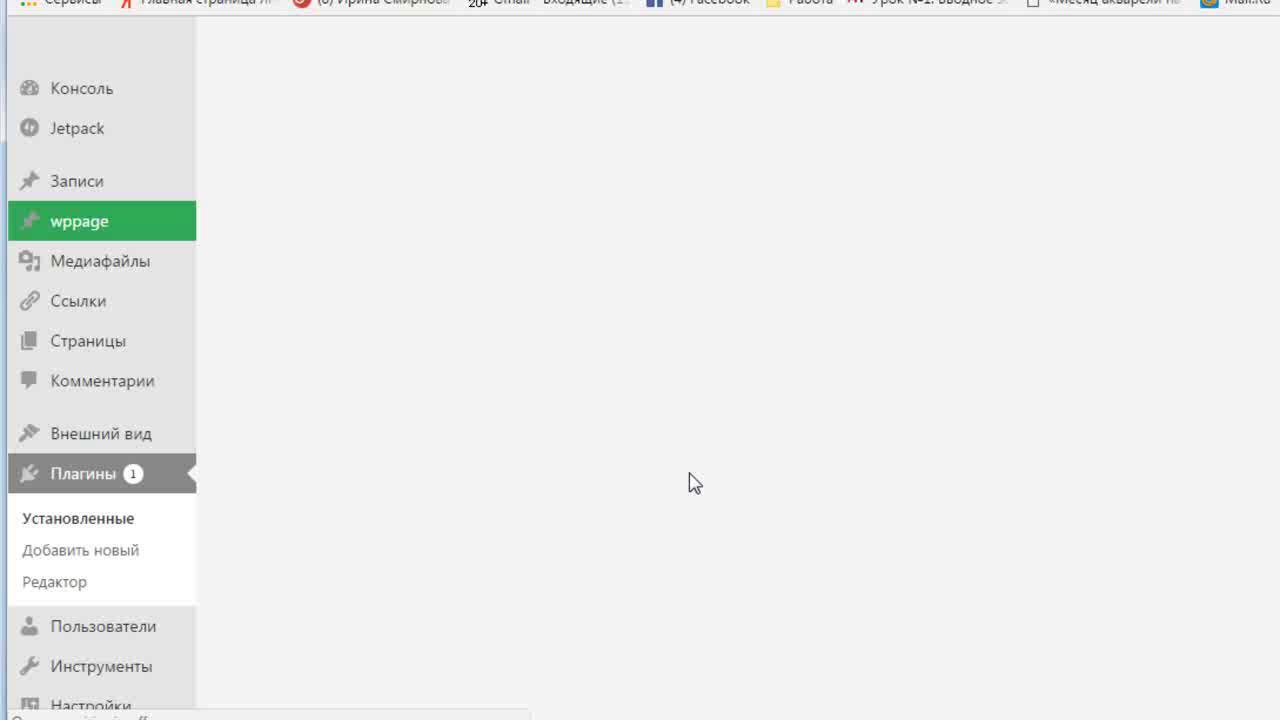
Step: Find Better Search Replace in the installed plugins list and deactivate it
{"action": "scroll", "coordinate": [692, 470], "scroll_direction": "down", "scroll_amount": 5}
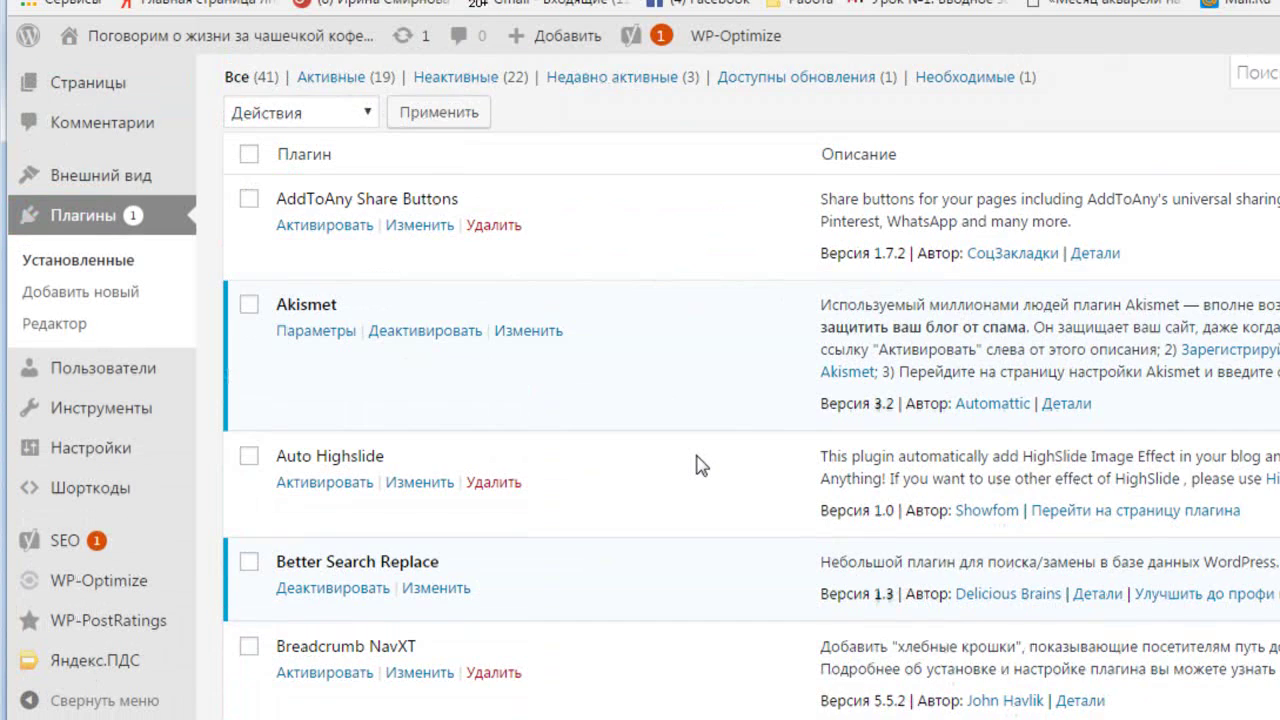
{"action": "scroll", "coordinate": [700, 465], "scroll_direction": "down", "scroll_amount": 2}
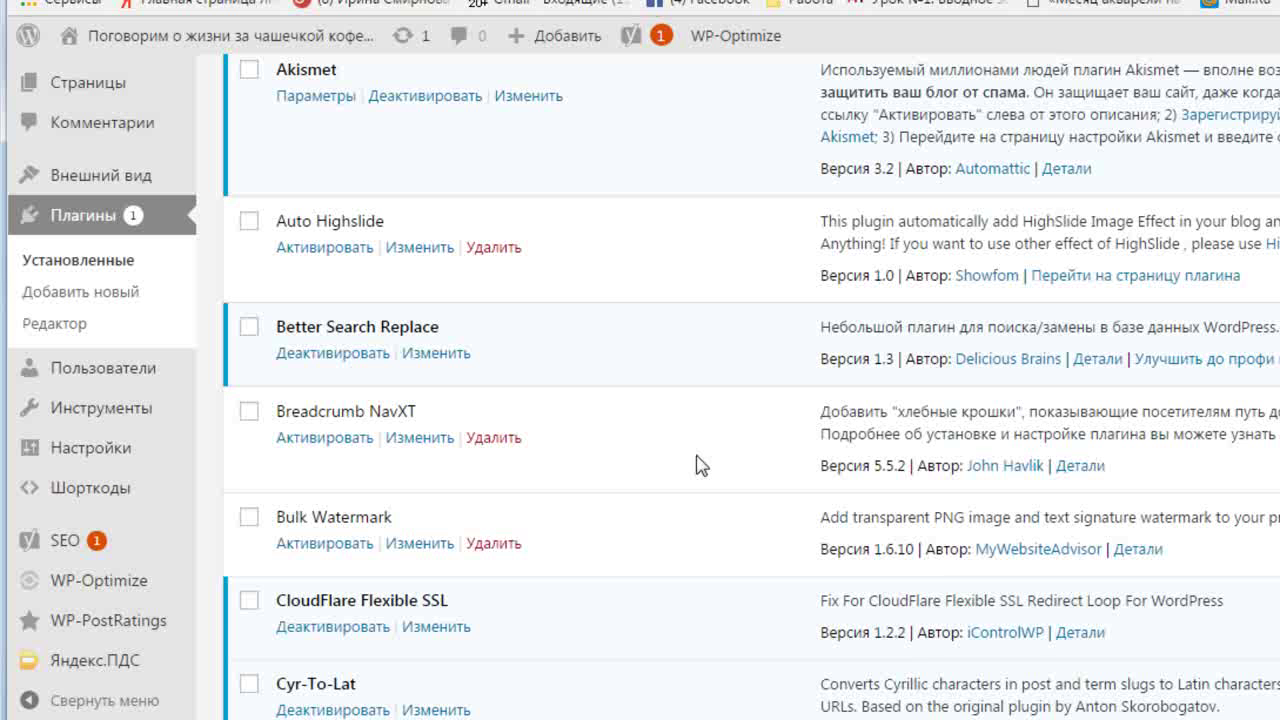
{"action": "scroll", "coordinate": [700, 406], "scroll_direction": "down", "scroll_amount": 3}
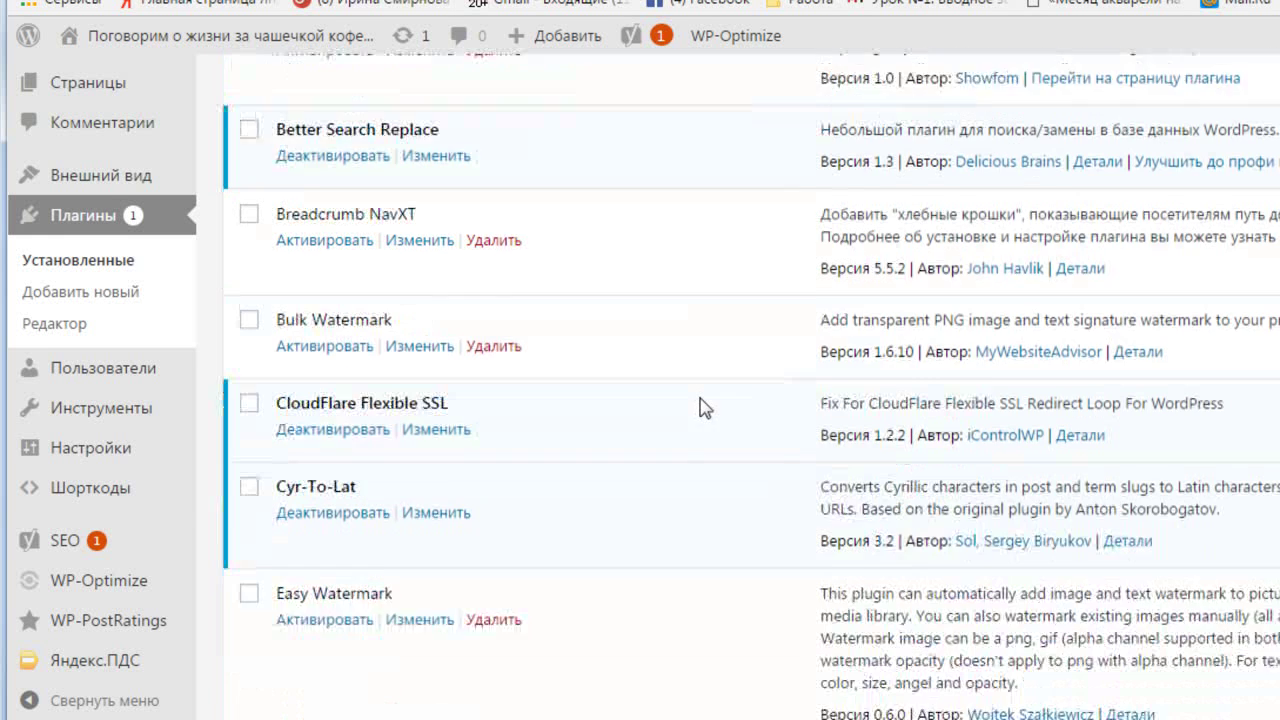
{"action": "scroll", "coordinate": [708, 391], "scroll_direction": "up", "scroll_amount": 3}
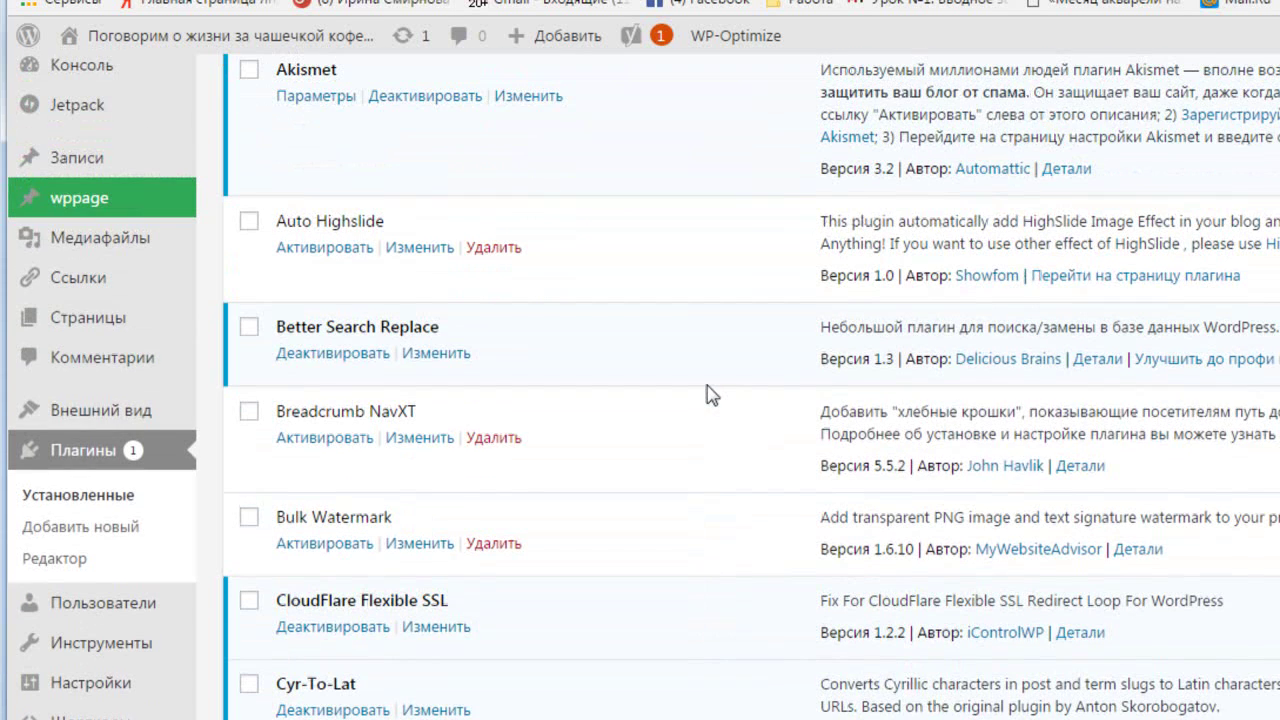
{"action": "scroll", "coordinate": [708, 395], "scroll_direction": "down", "scroll_amount": 1}
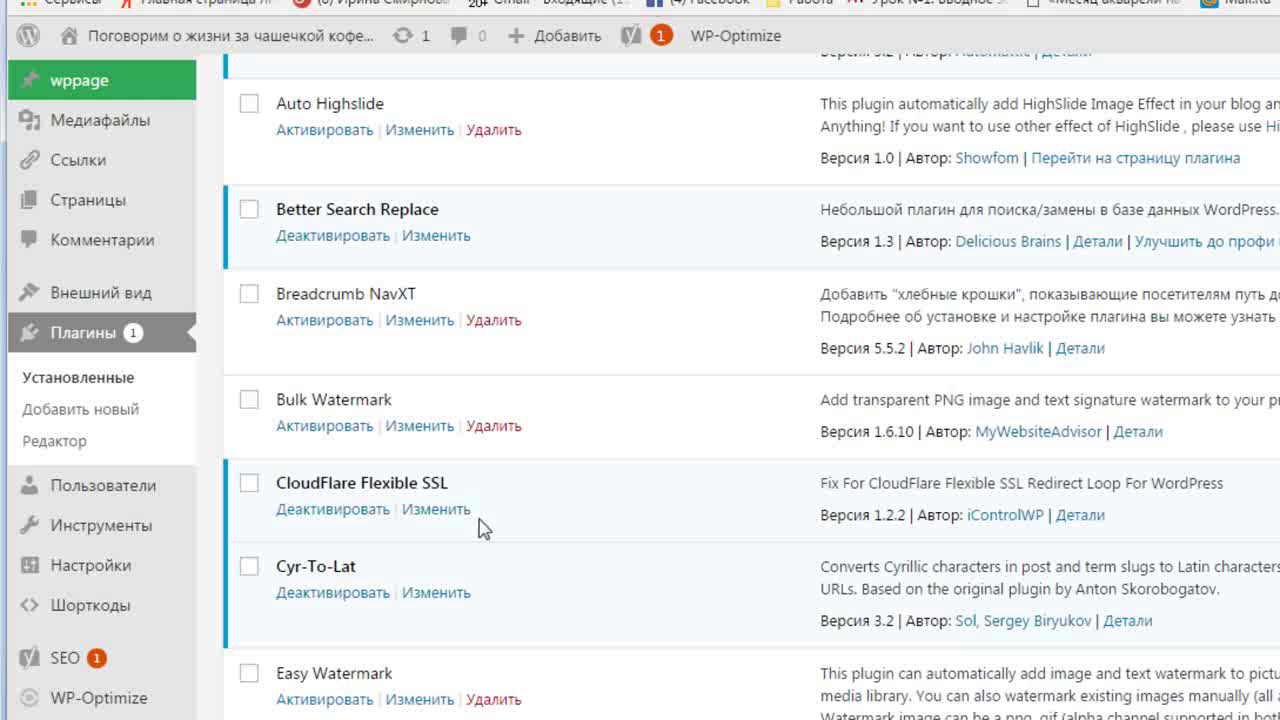
{"action": "left_click", "coordinate": [330, 243]}
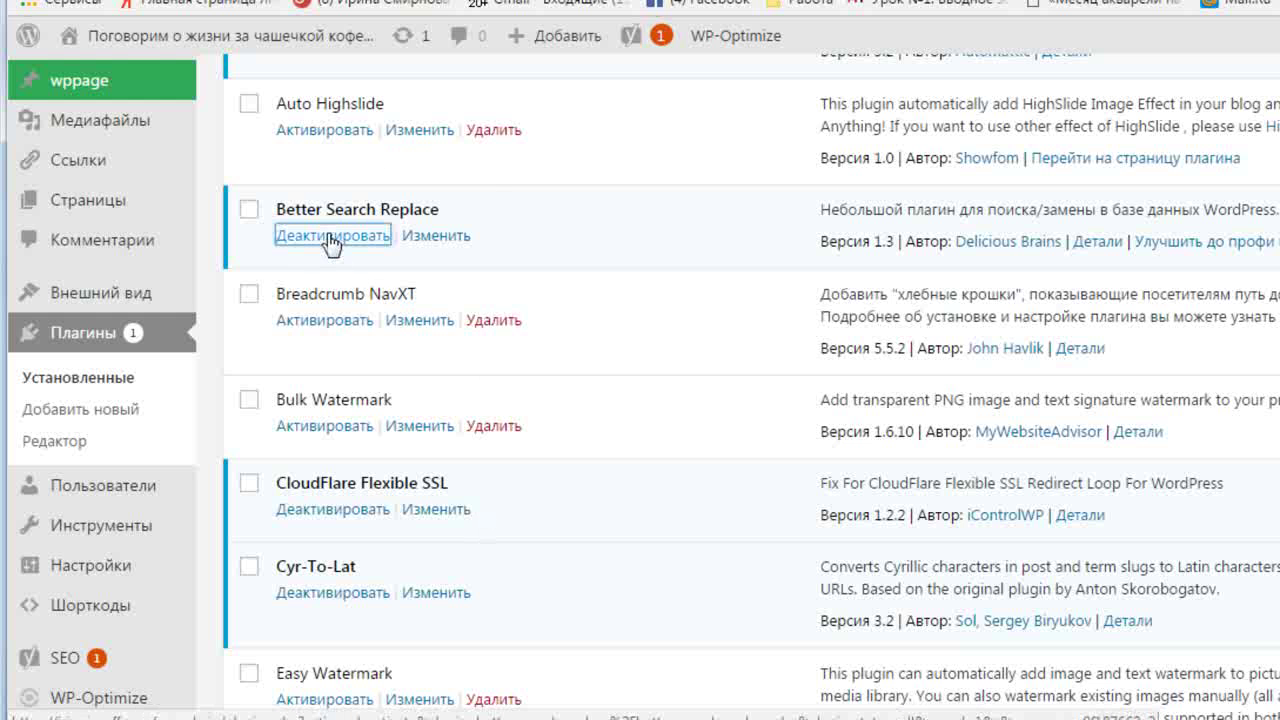